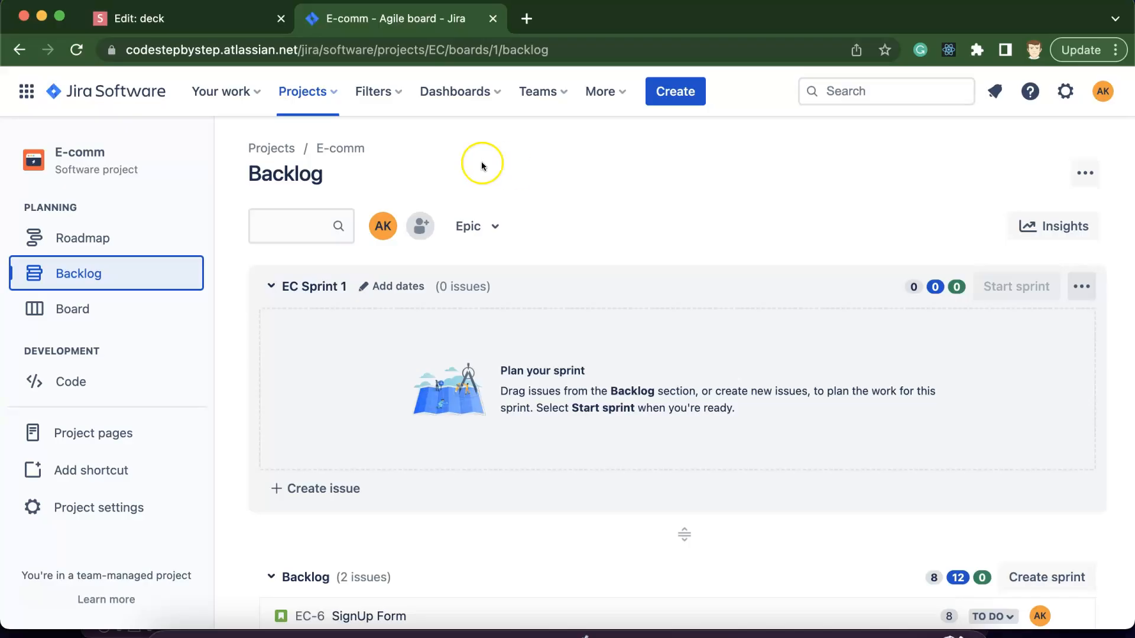
# Open the E-comm project from the projects list and go to its backlog
pyautogui.click(273, 151)
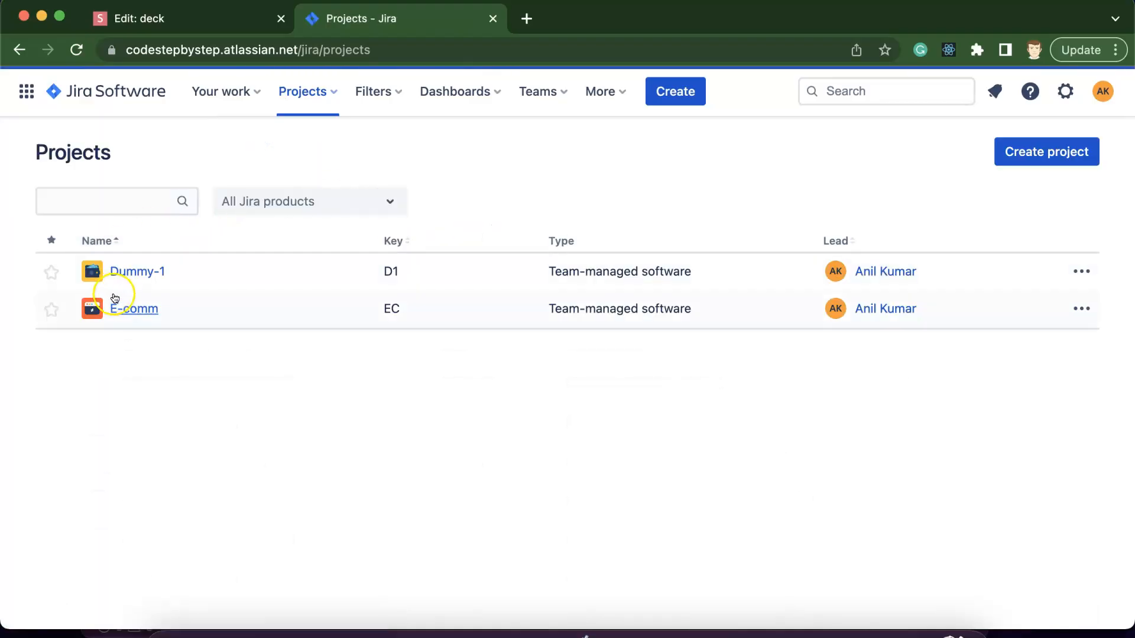
pyautogui.click(130, 308)
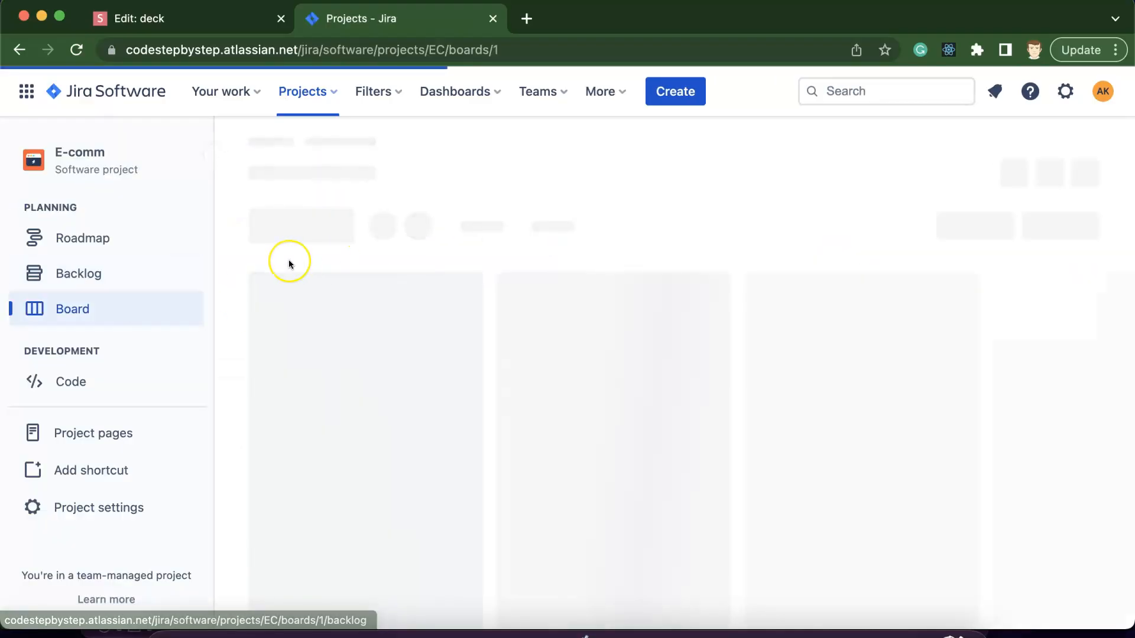
pyautogui.click(110, 280)
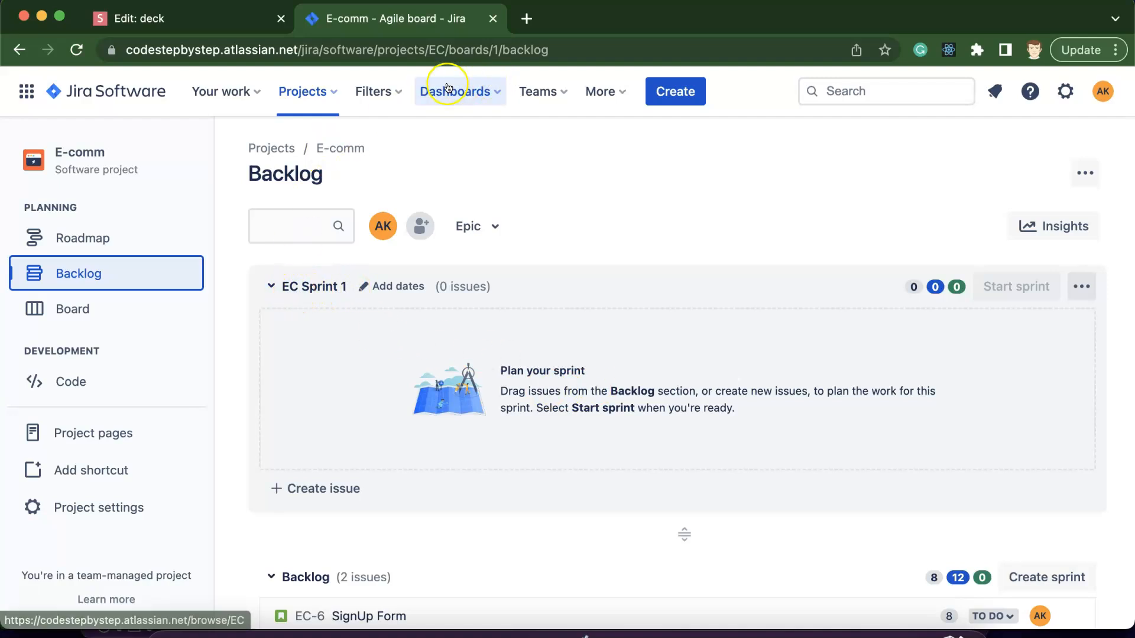
pyautogui.doubleClick(435, 50)
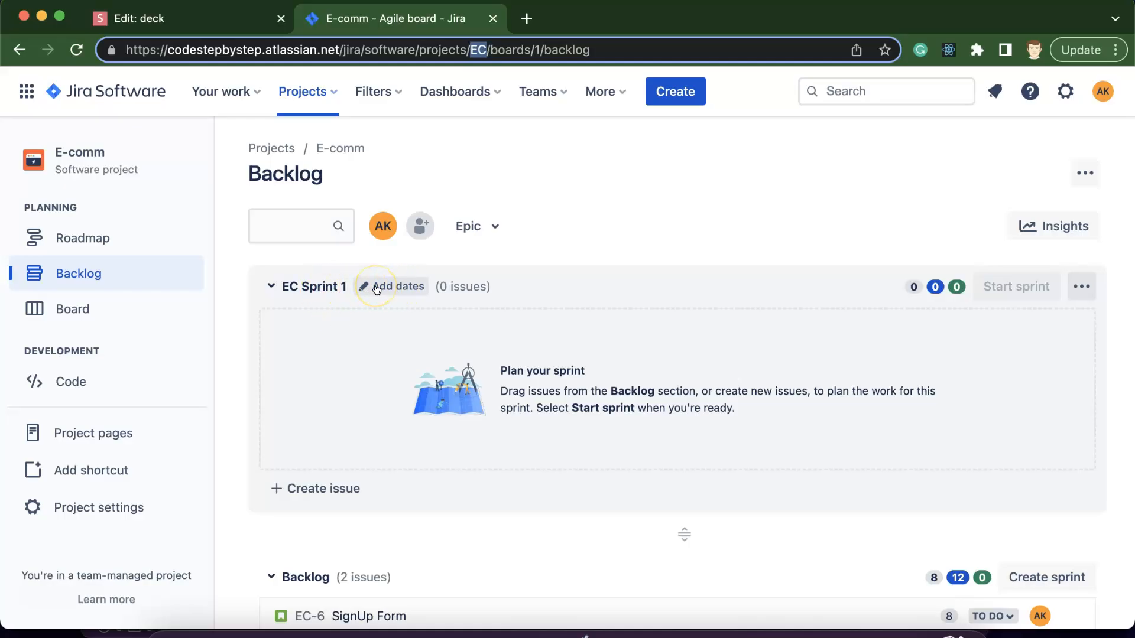
pyautogui.click(315, 289)
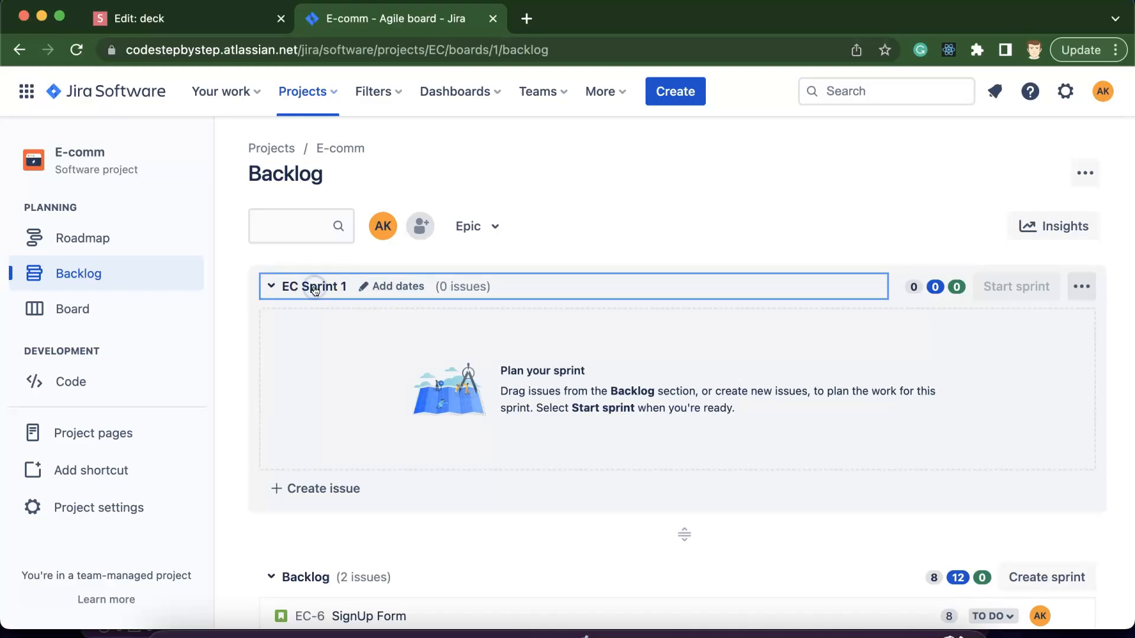
pyautogui.click(314, 289)
pyautogui.click(314, 289)
pyautogui.click(576, 256)
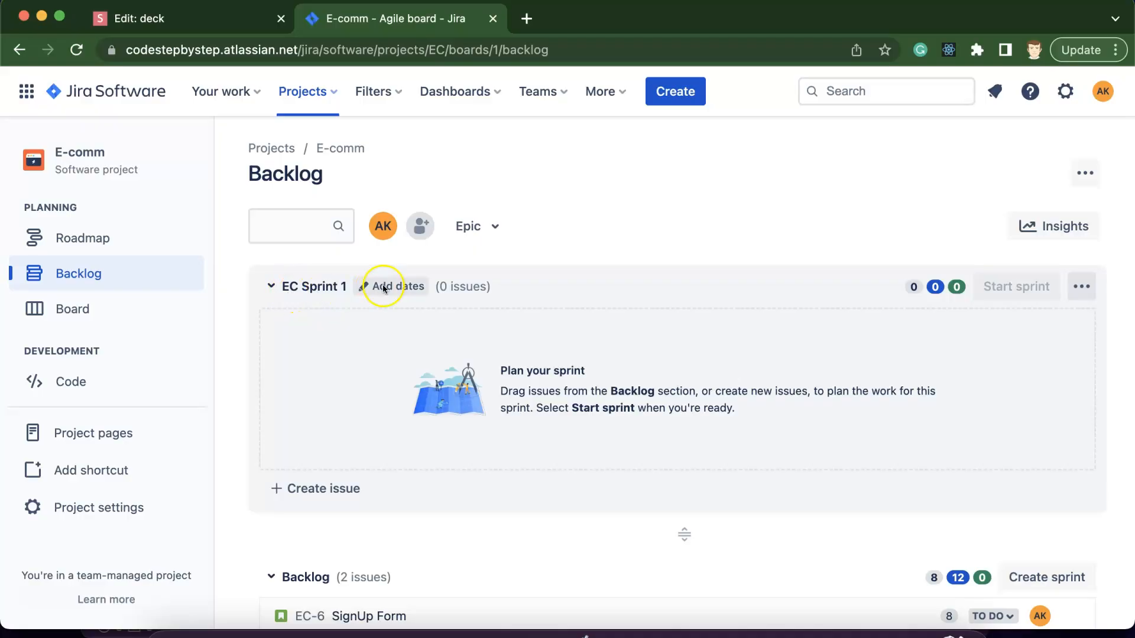
# Edit the EC Sprint 1 sprint and shorten its name to "Sprint 1"
pyautogui.click(1080, 287)
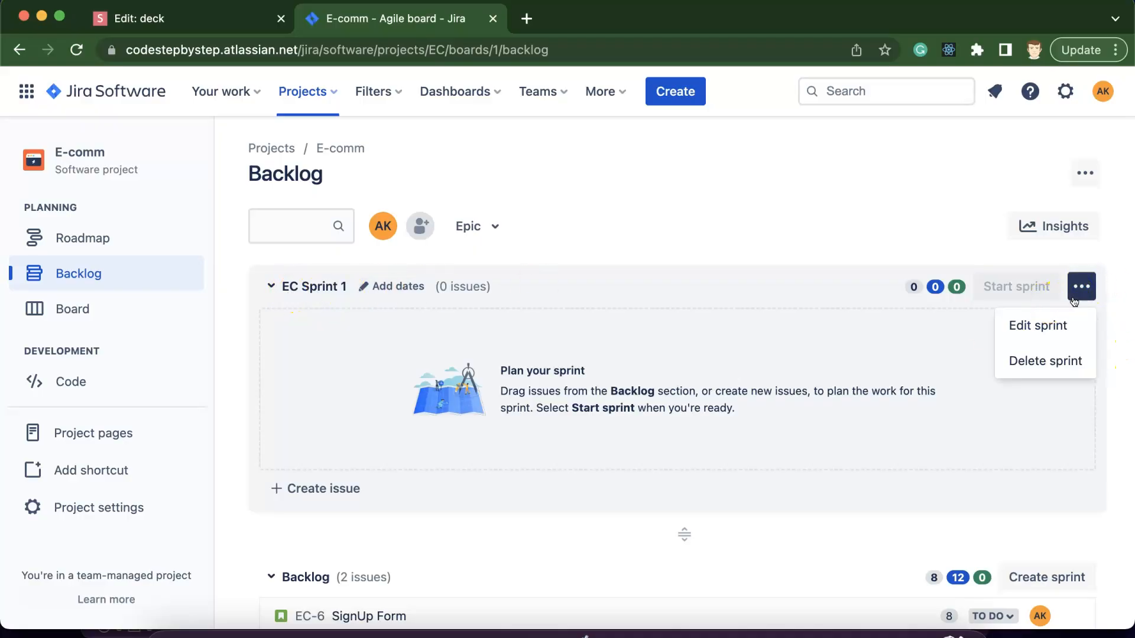
pyautogui.click(1039, 331)
pyautogui.click(391, 226)
pyautogui.moveTo(392, 225); pyautogui.dragTo(351, 225)
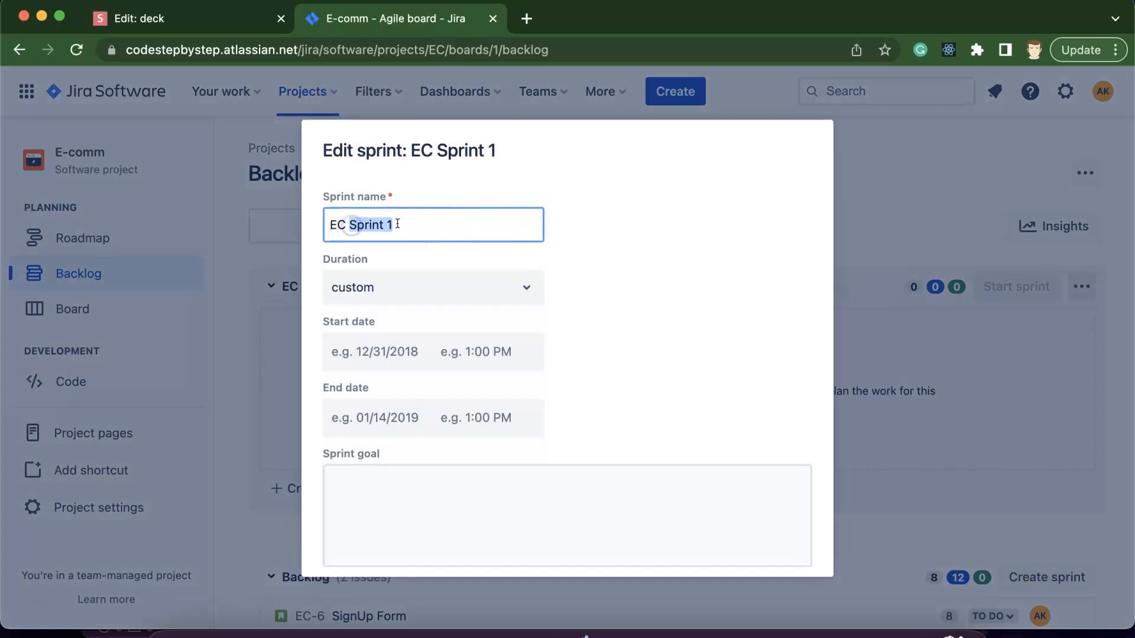
pyautogui.click(423, 224)
pyautogui.moveTo(347, 223); pyautogui.dragTo(318, 225)
pyautogui.press('BackSpace')
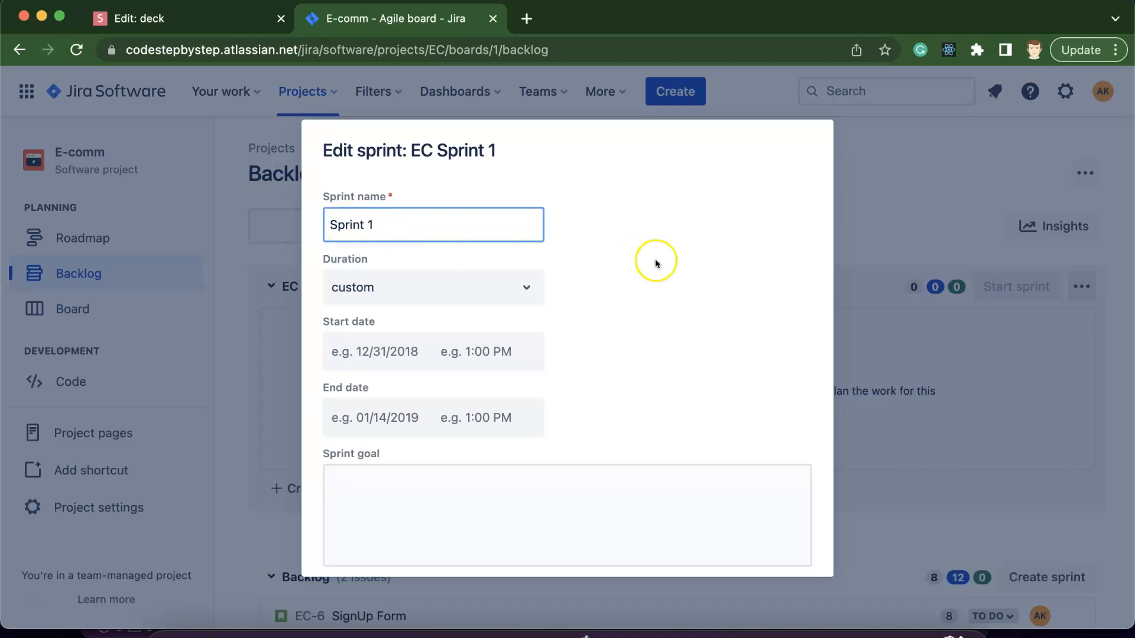
# Set the sprint's duration to 2 weeks and its start date to 08/05/2023
pyautogui.click(527, 299)
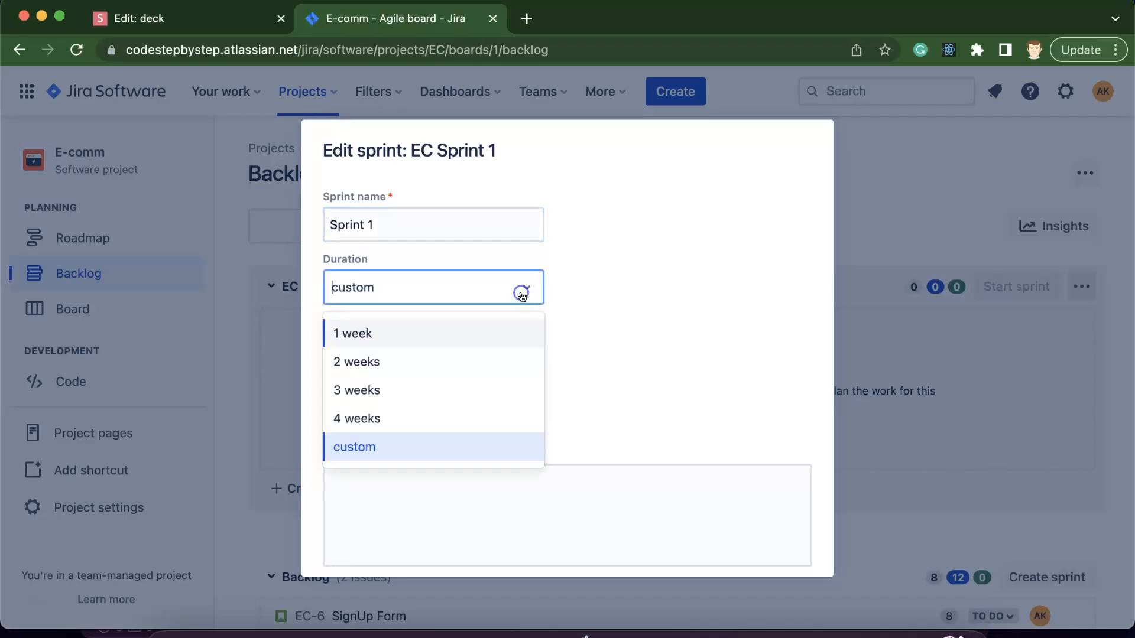
pyautogui.click(363, 371)
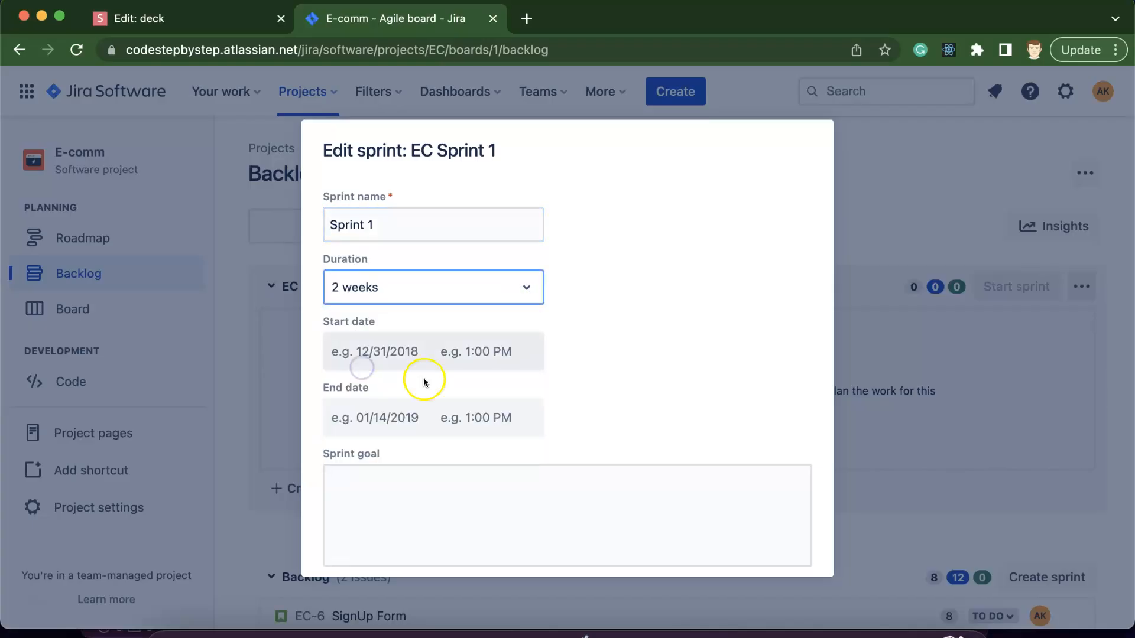
pyautogui.click(390, 353)
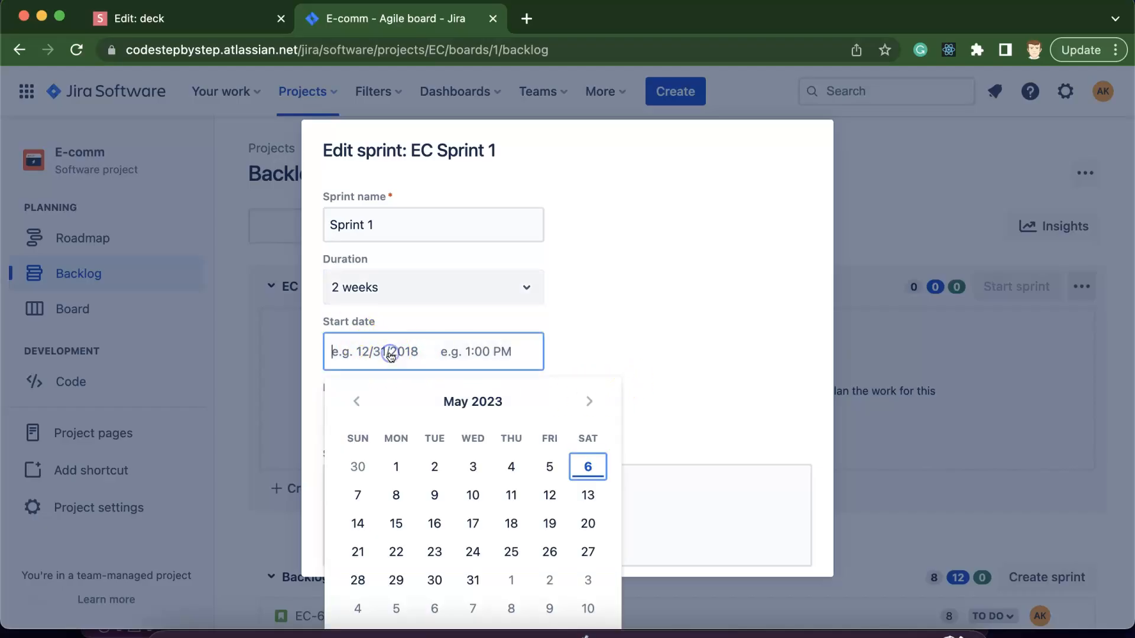
pyautogui.click(399, 498)
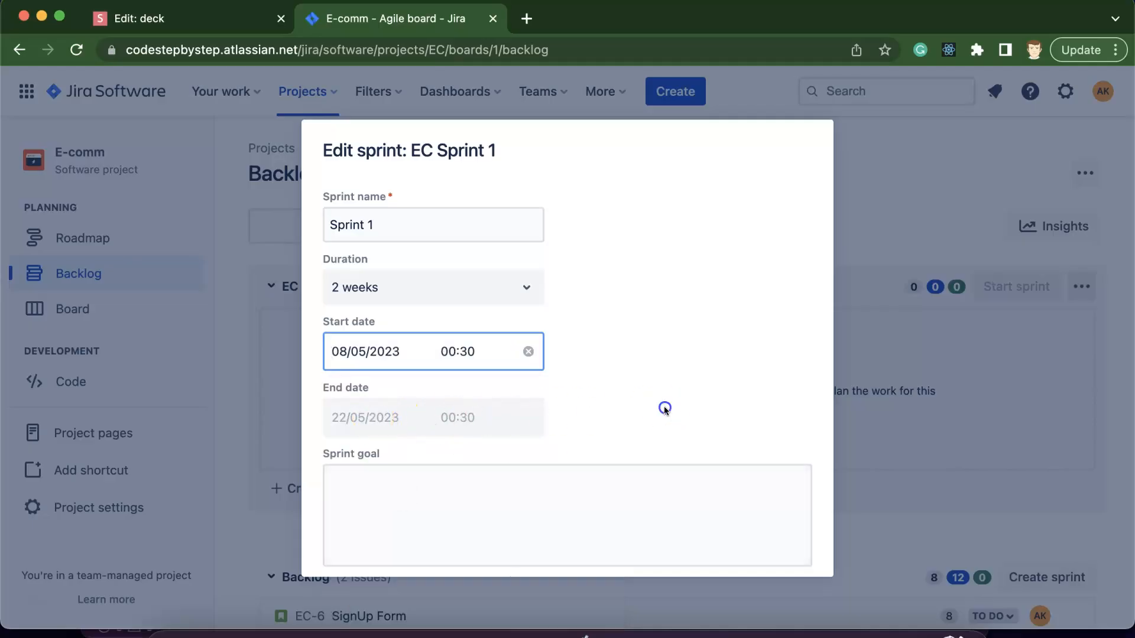
# Enter "Create auth features" as the sprint goal and save the sprint changes
pyautogui.scroll(-1, 608, 398)
pyautogui.scroll(-1, 608, 403)
pyautogui.click(494, 452)
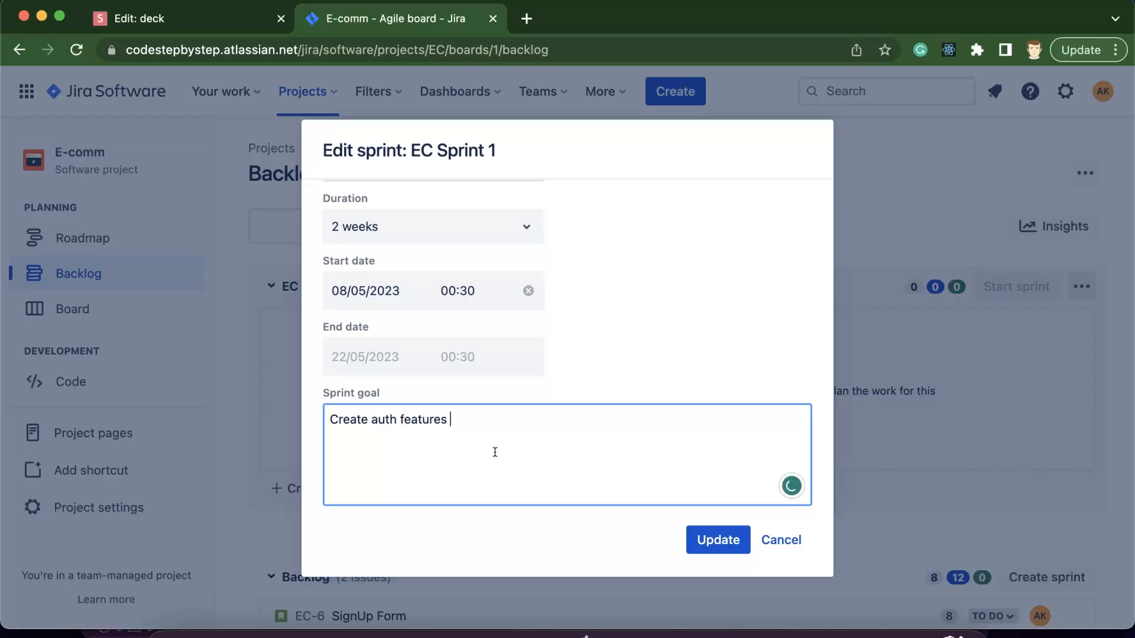
pyautogui.click(720, 538)
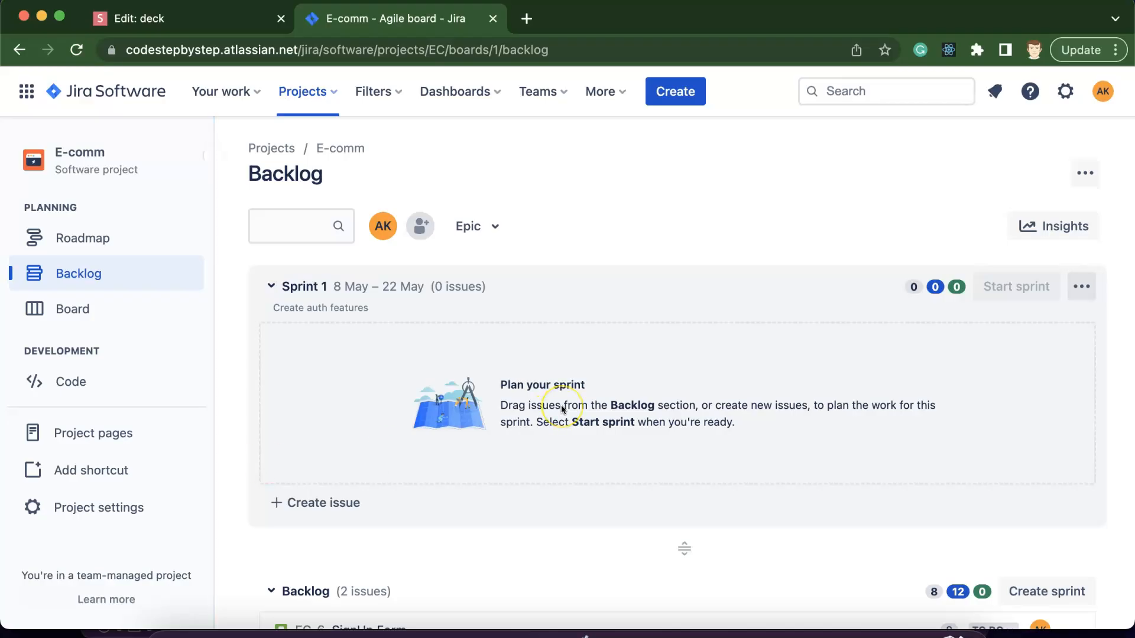
# Review the backlog issues, check the sprint topics in the slide deck, and return to Jira
pyautogui.scroll(-3, 263, 544)
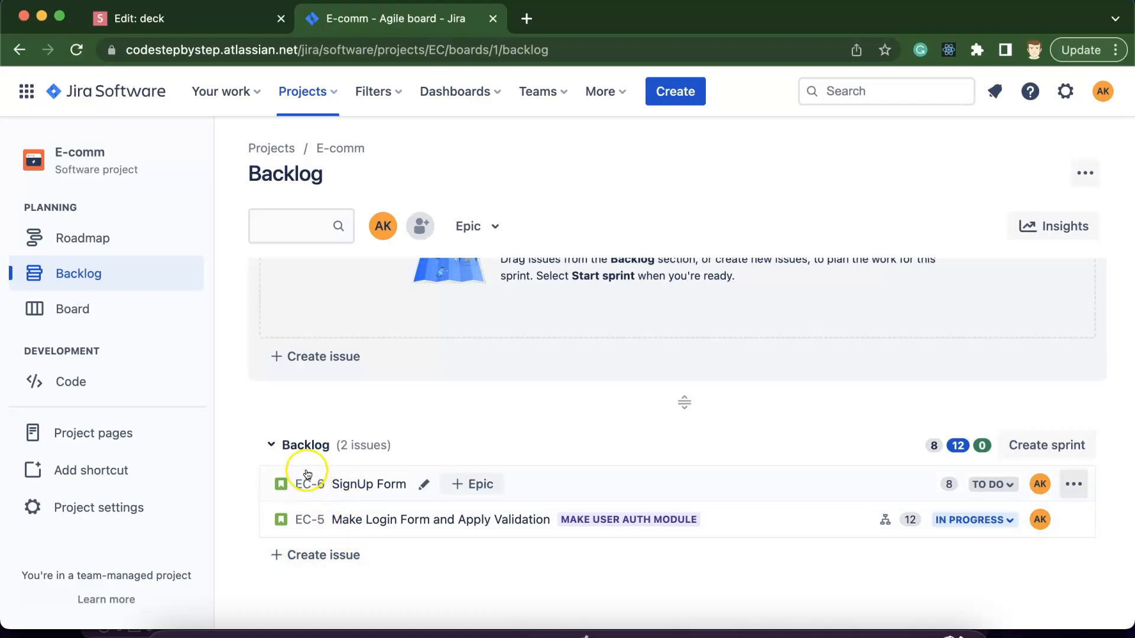
pyautogui.click(189, 17)
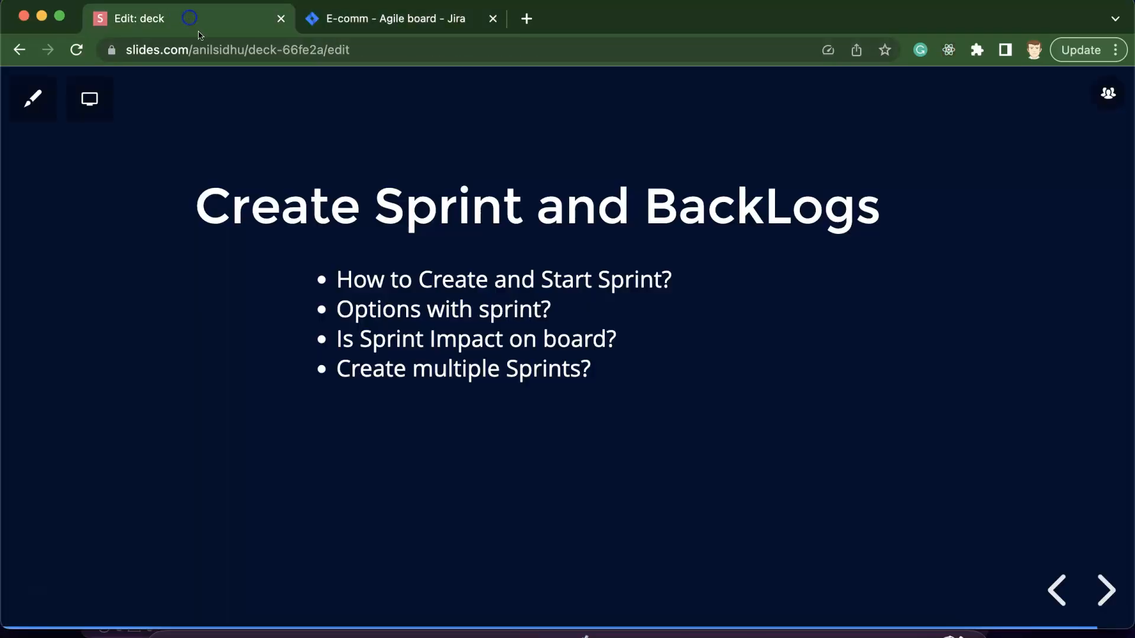
pyautogui.click(348, 19)
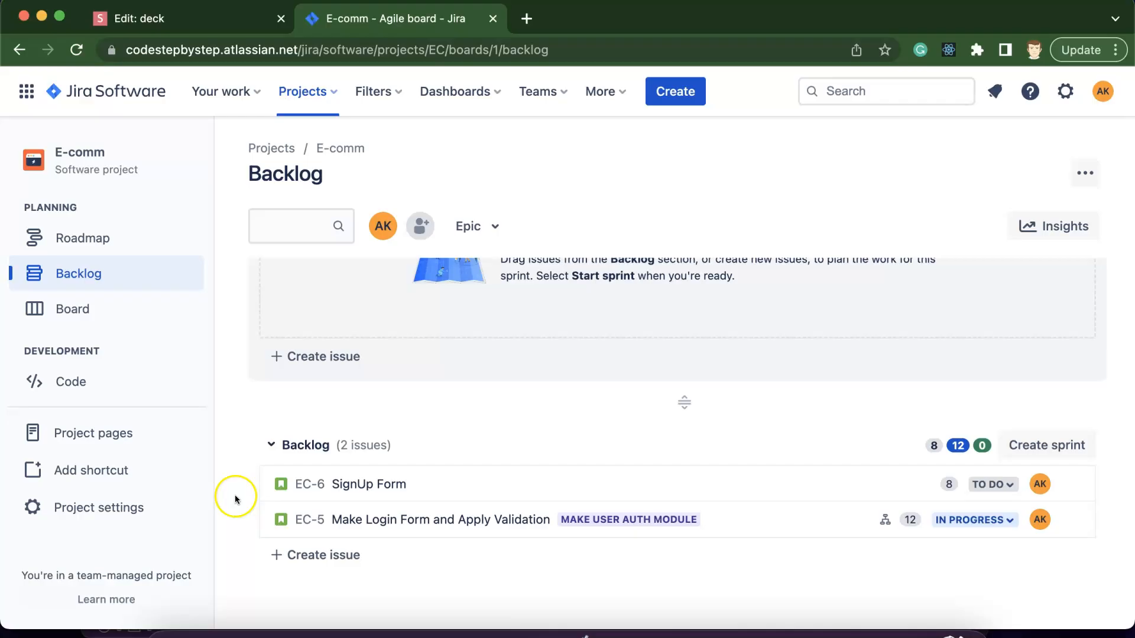
pyautogui.click(285, 356)
pyautogui.click(298, 358)
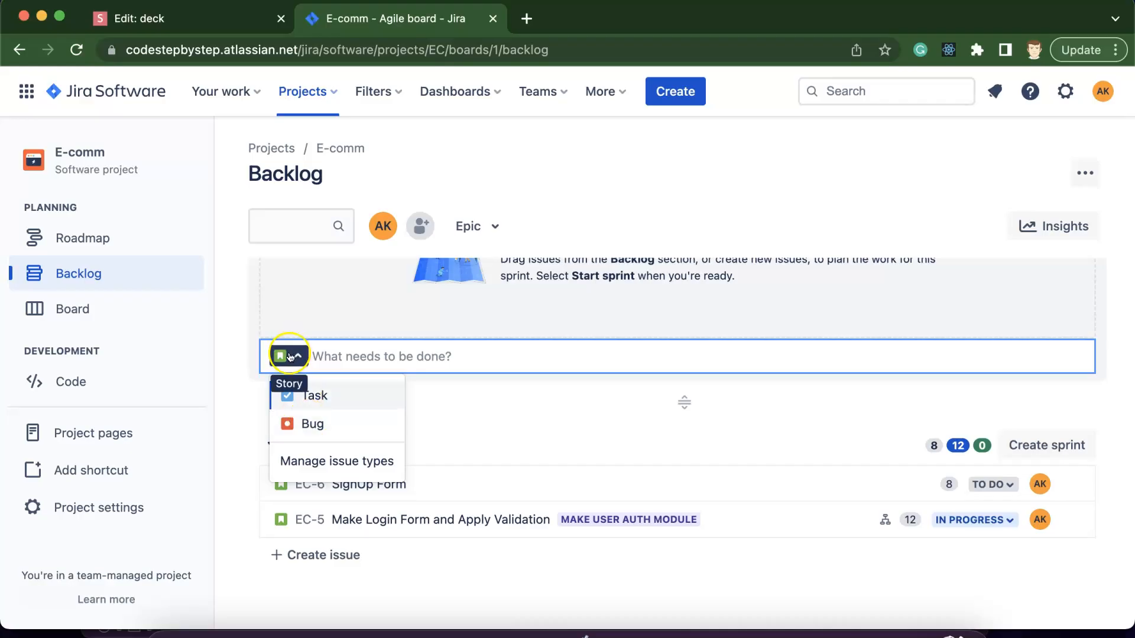
pyautogui.click(229, 393)
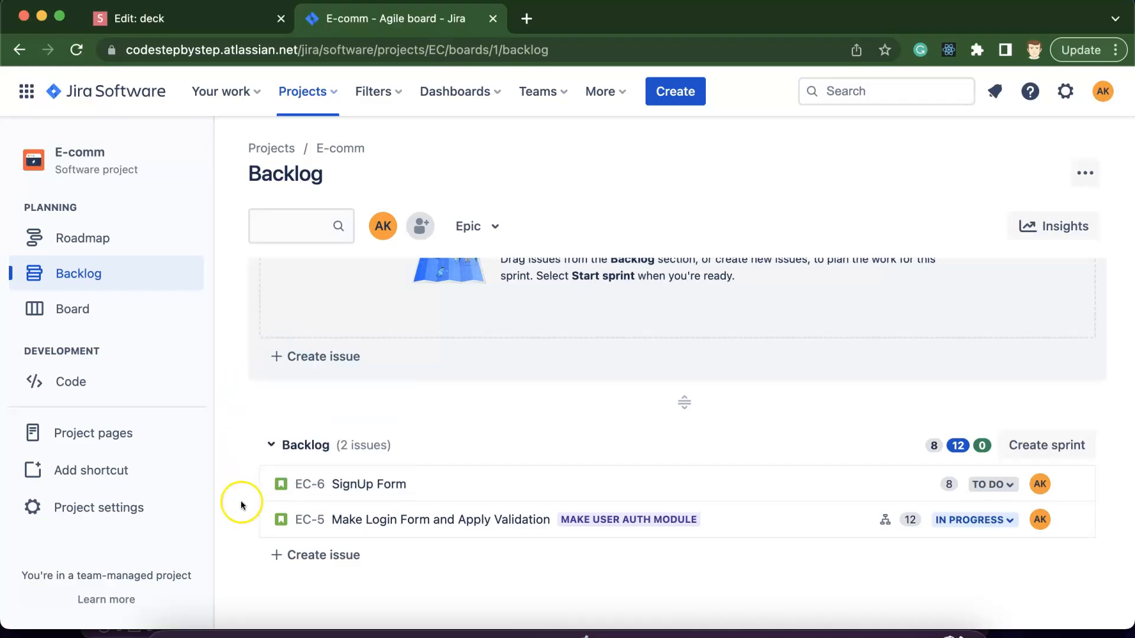
pyautogui.click(317, 358)
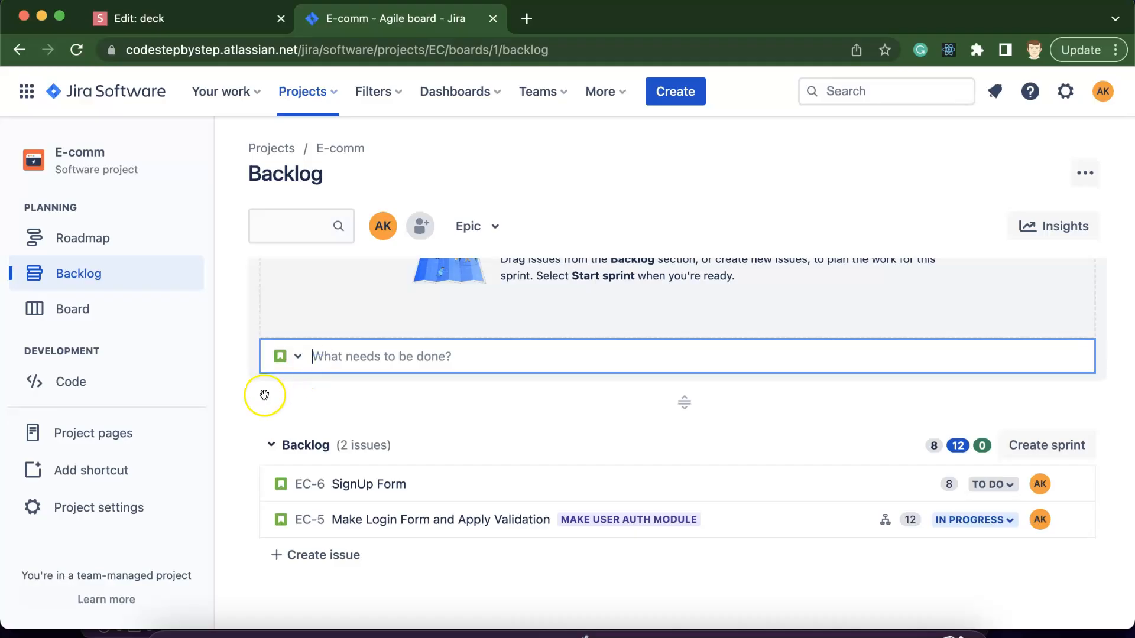
pyautogui.click(245, 396)
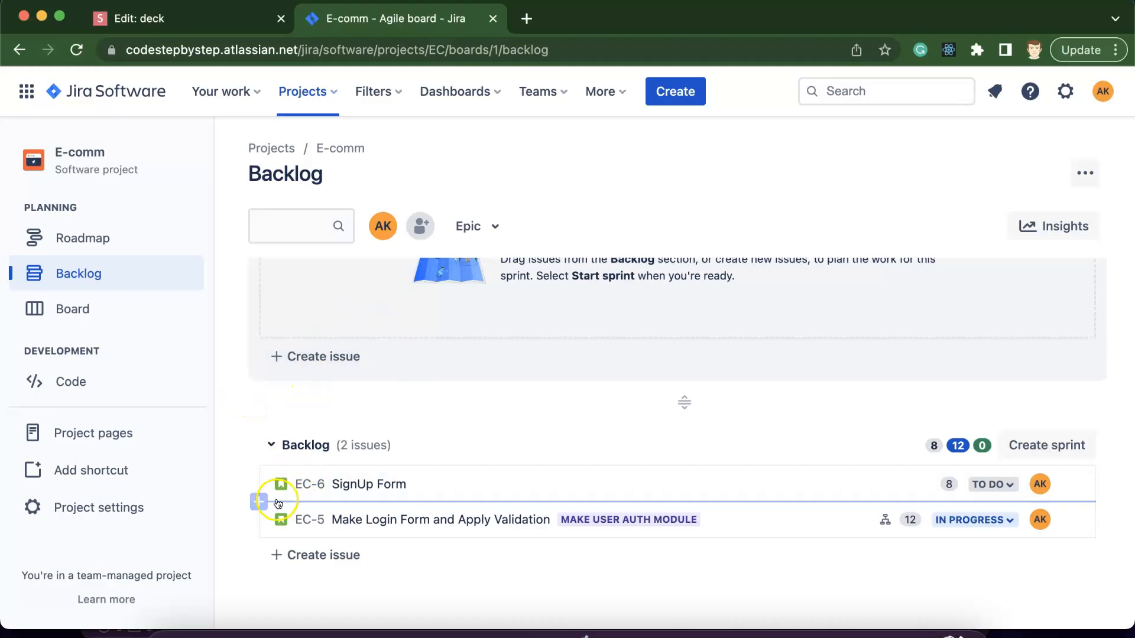
# Move the SignUp Form and Make Login Form and Apply Validation issues from the backlog into Sprint 1
pyautogui.moveTo(279, 482); pyautogui.dragTo(282, 340)
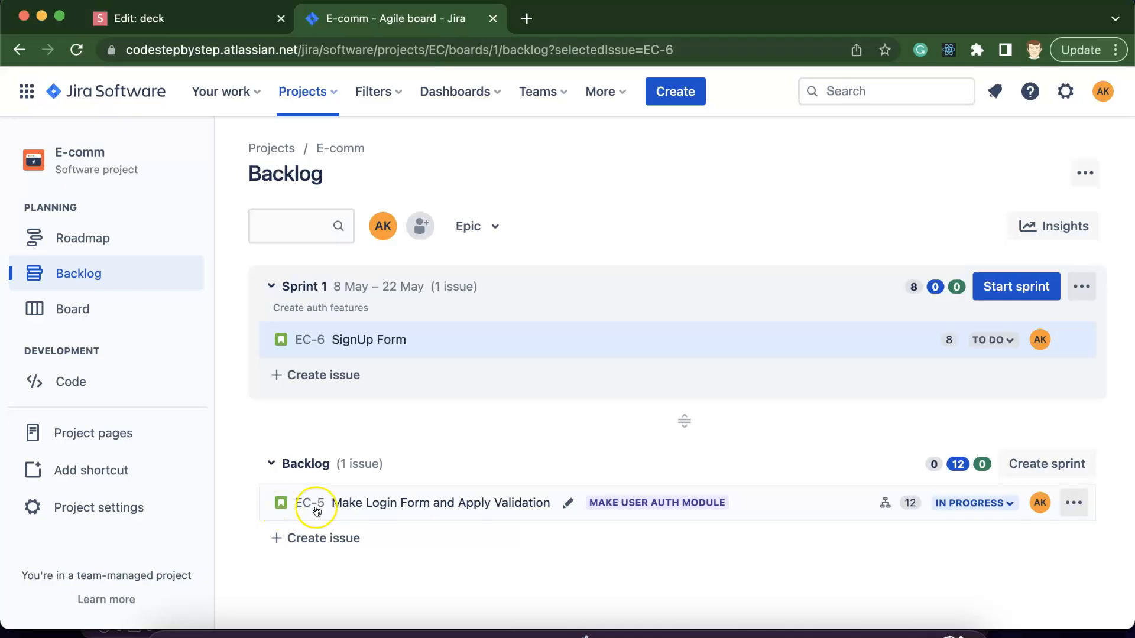
pyautogui.moveTo(282, 501); pyautogui.dragTo(283, 376)
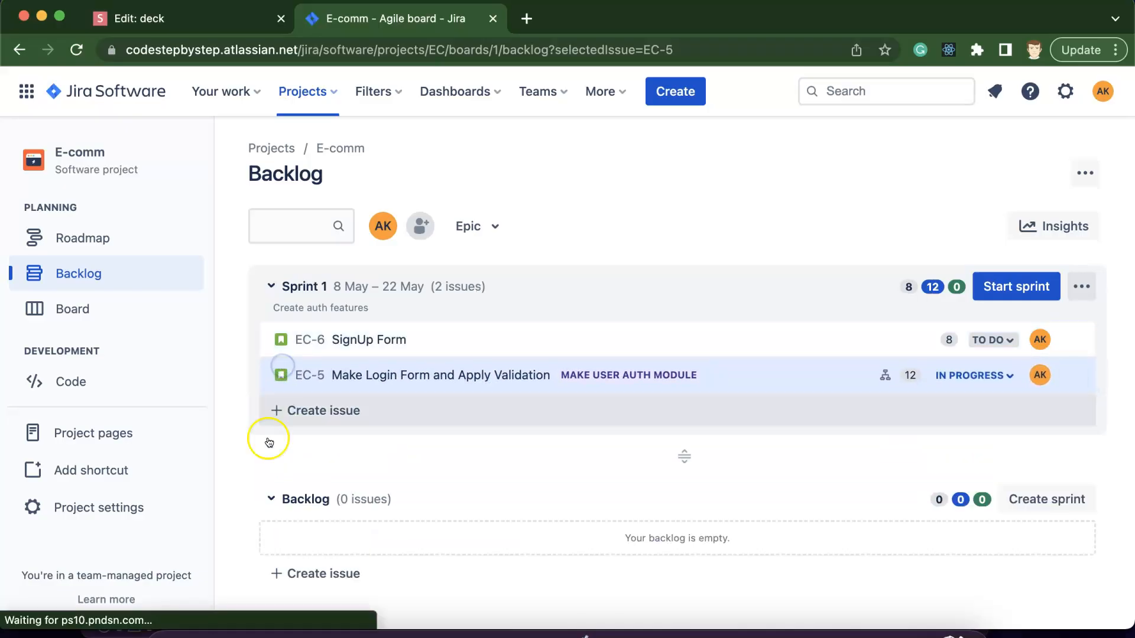
pyautogui.click(232, 458)
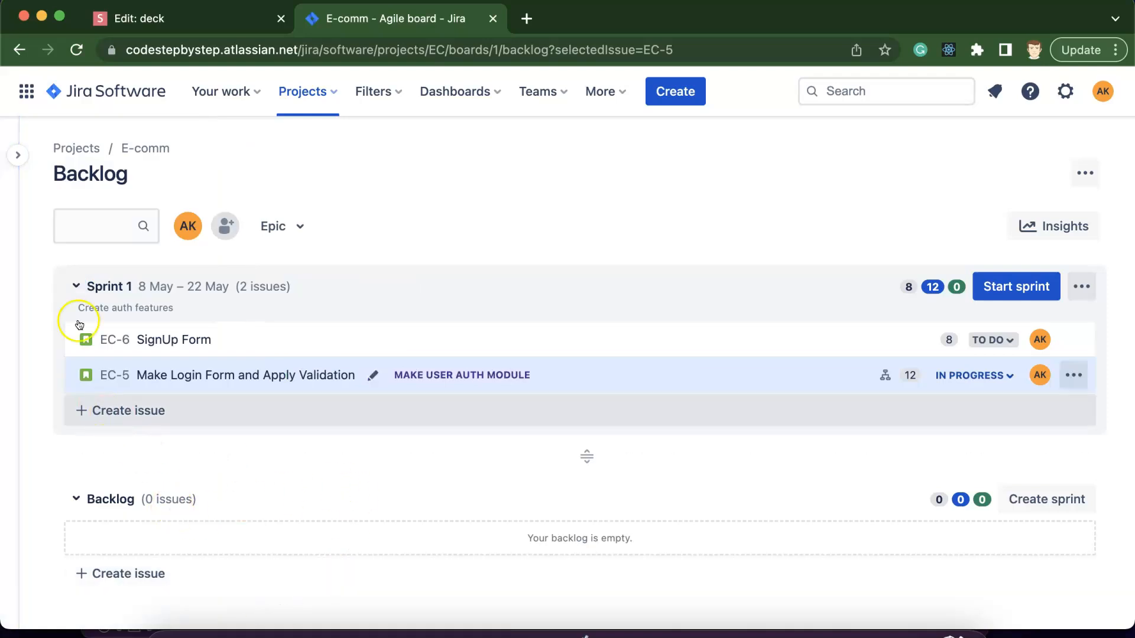
pyautogui.click(17, 160)
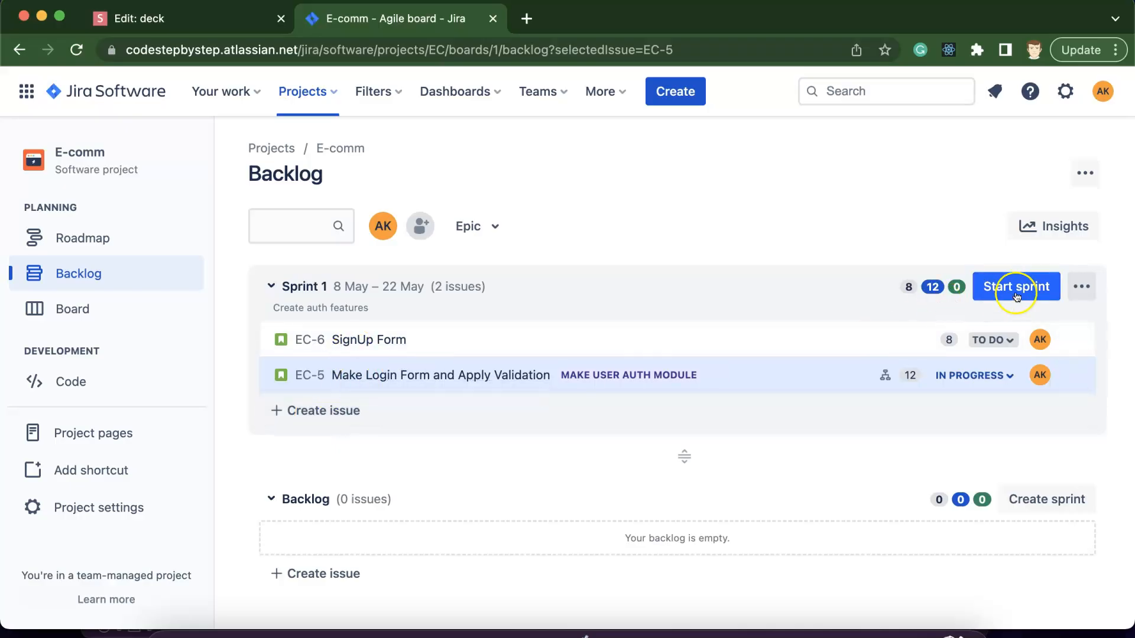
# Move both issues from Sprint 1 back to the backlog and leave the new-issue entry empty
pyautogui.moveTo(280, 375); pyautogui.dragTo(279, 526)
pyautogui.moveTo(282, 341); pyautogui.dragTo(290, 500)
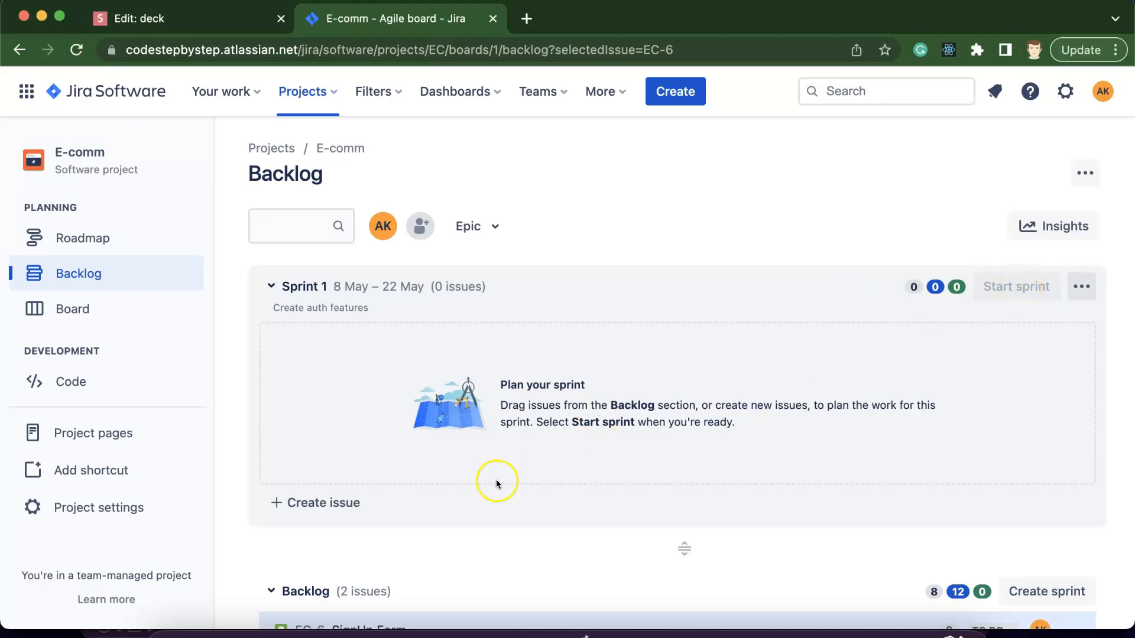
pyautogui.scroll(-1, 234, 507)
pyautogui.scroll(1, 234, 507)
pyautogui.click(324, 503)
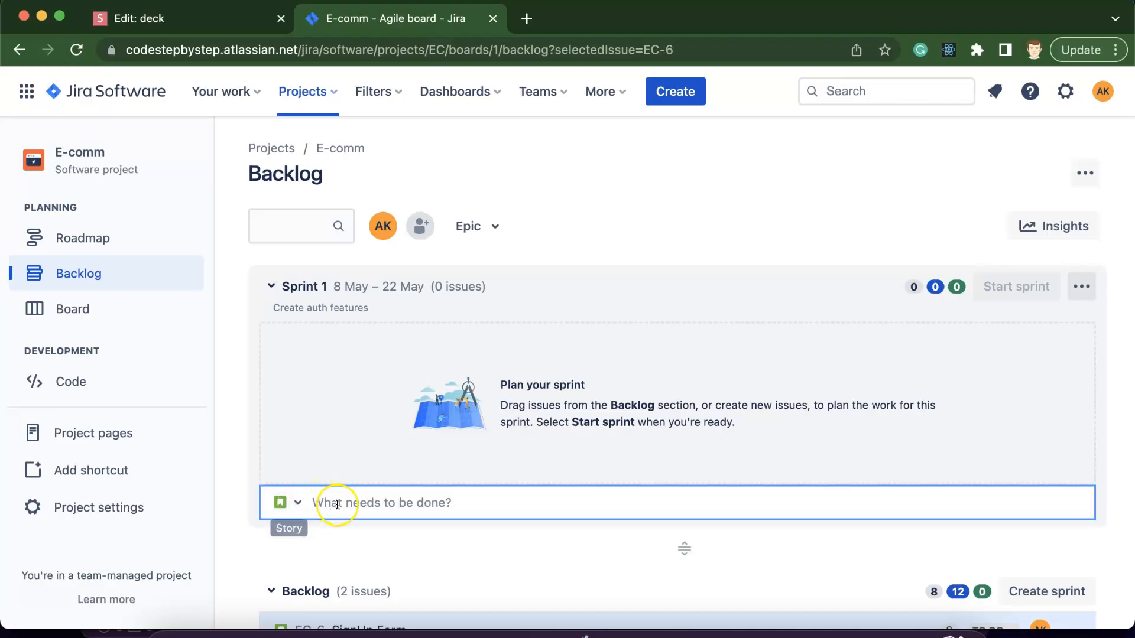
pyautogui.click(247, 534)
# Add backlog issues EC-6 SignUp Form and EC-5 Make Login Form and Apply Validation to Sprint 1
pyautogui.scroll(-1, 310, 615)
pyautogui.scroll(-5, 310, 616)
pyautogui.moveTo(311, 486); pyautogui.dragTo(319, 298)
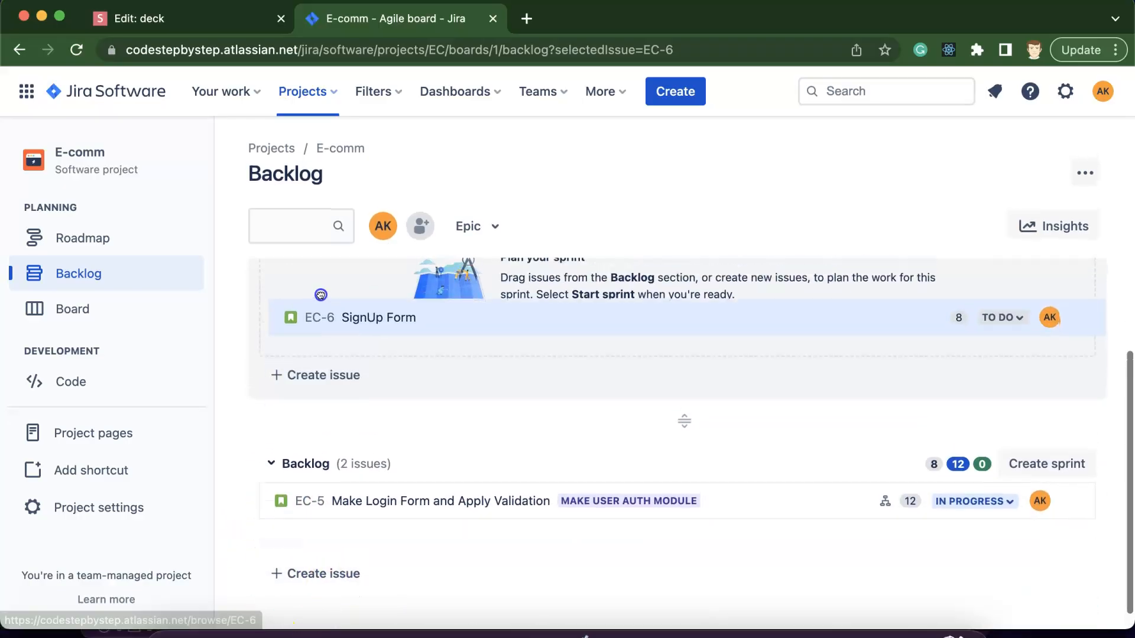
pyautogui.moveTo(282, 501); pyautogui.dragTo(284, 374)
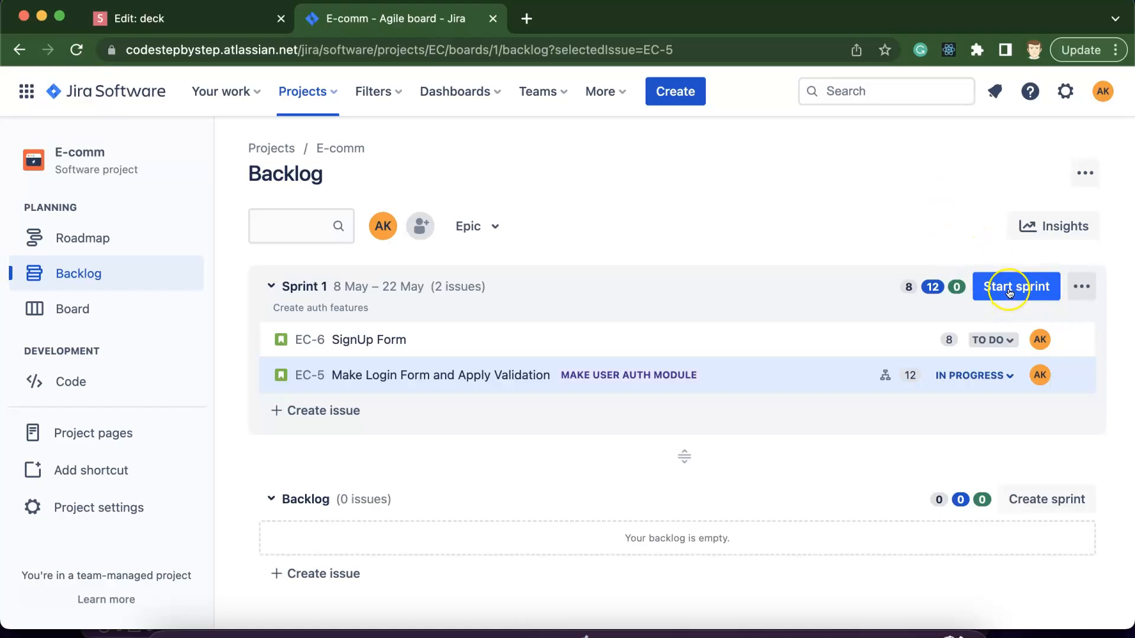
# Check the project's board before starting the sprint, and return to the backlog
pyautogui.click(89, 311)
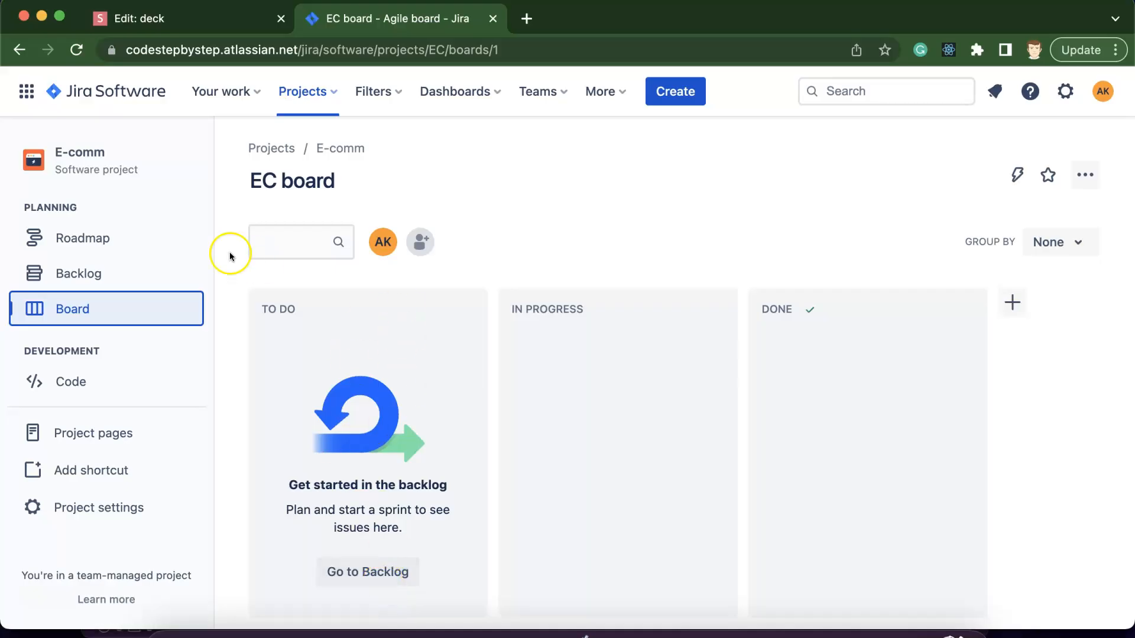
pyautogui.click(375, 576)
# Start Sprint 1 with the prefilled dates and goal, and dismiss the notification
pyautogui.click(1008, 285)
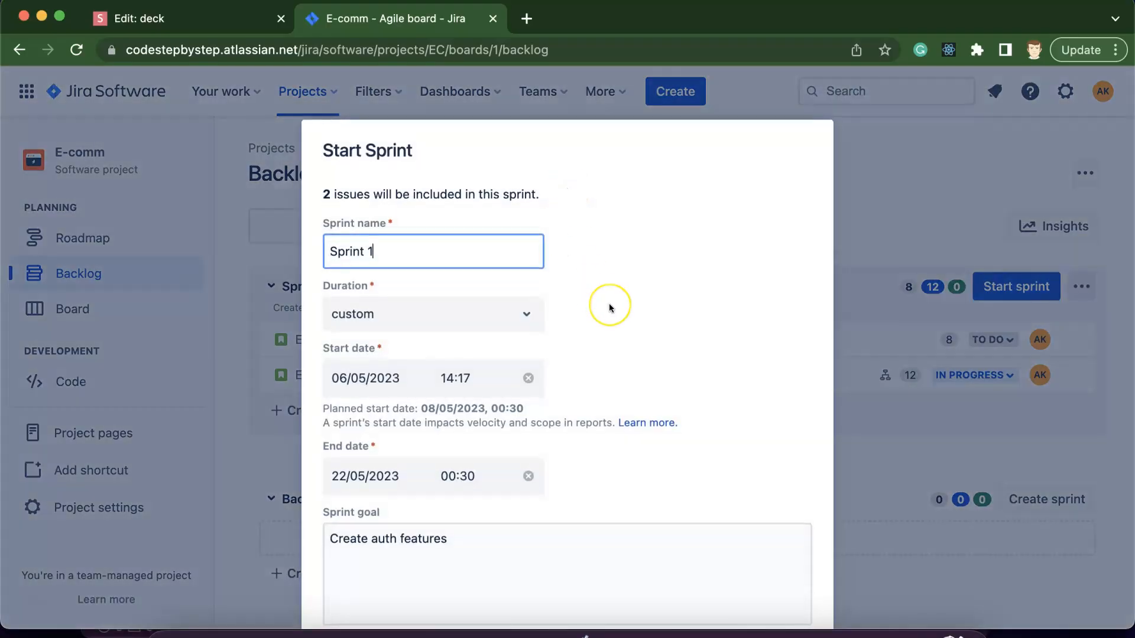
pyautogui.scroll(-3, 611, 307)
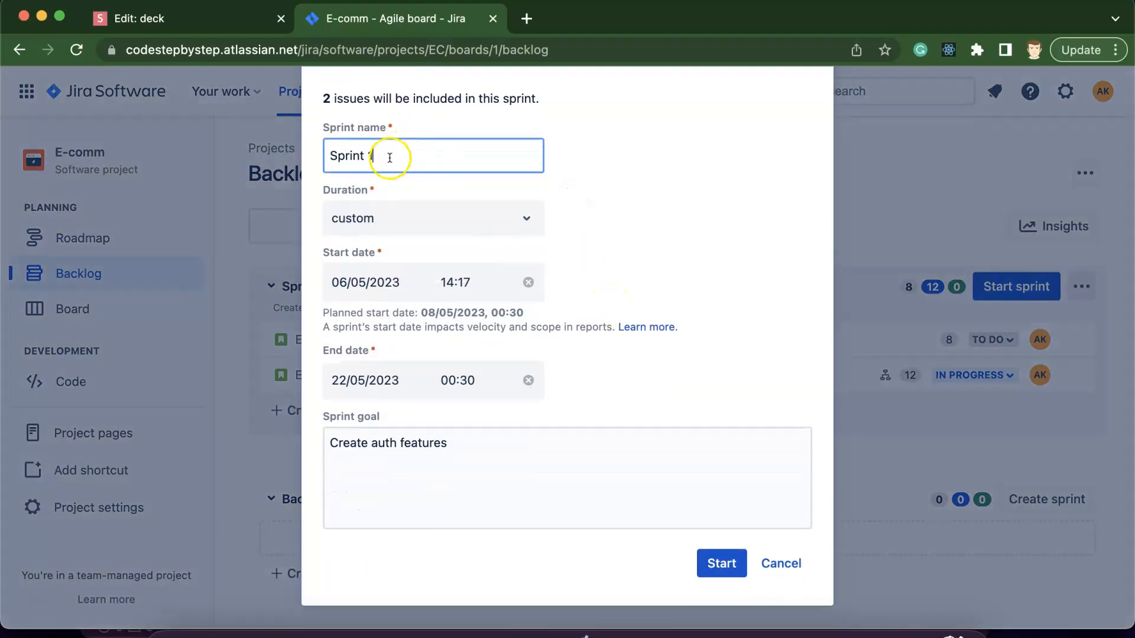
pyautogui.click(721, 563)
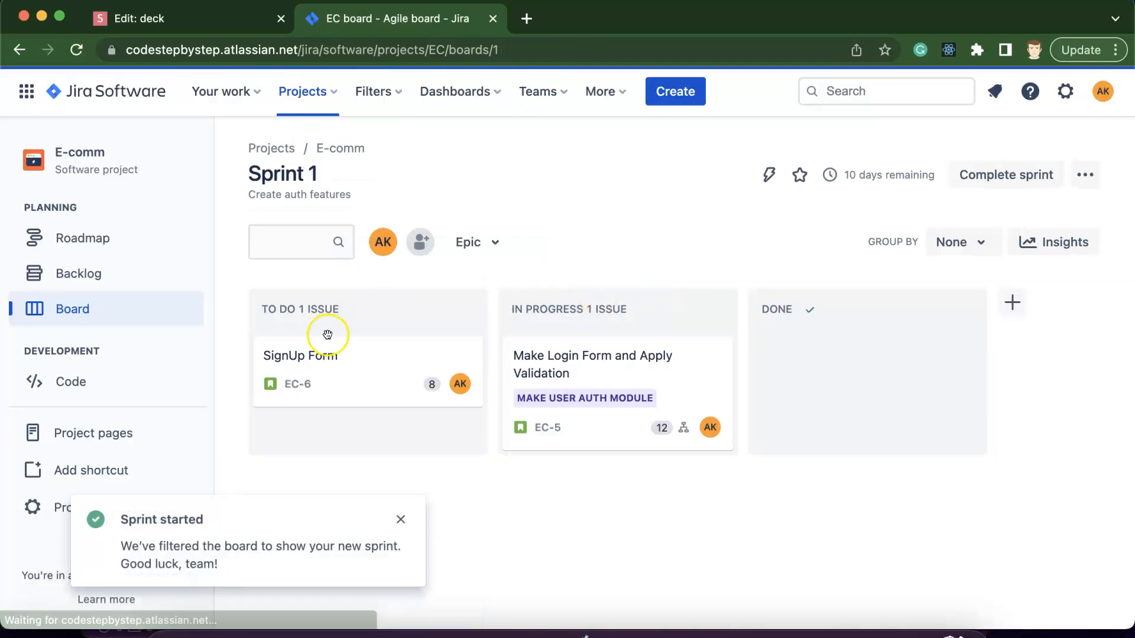
pyautogui.click(406, 521)
# Compare the statuses of EC-6 and EC-5 between Sprint 1's board and the backlog
pyautogui.click(95, 275)
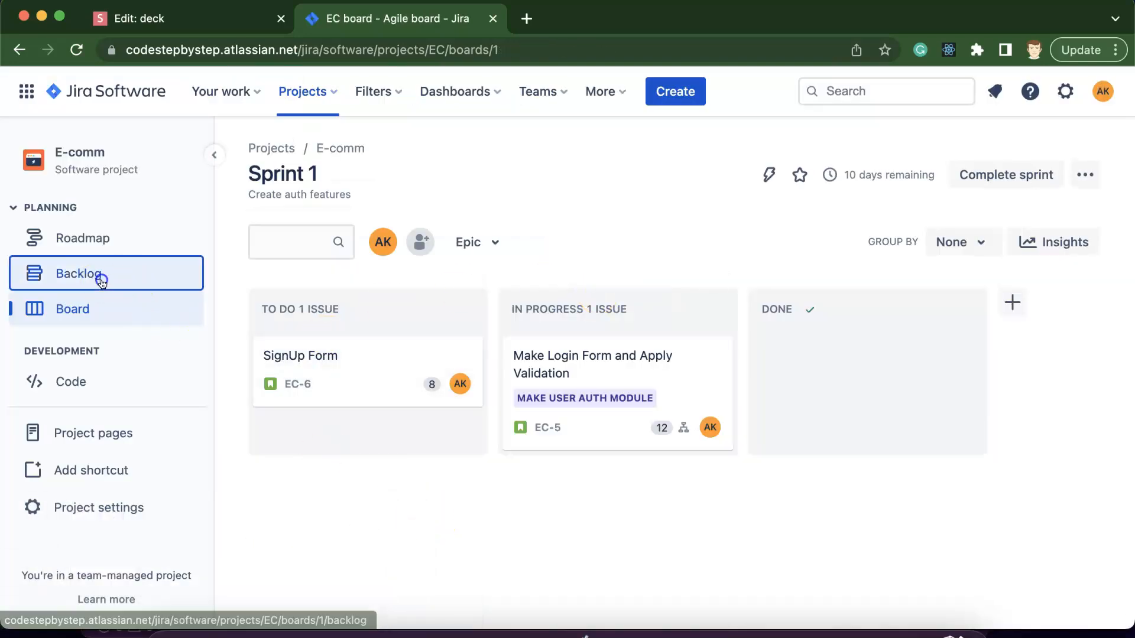
pyautogui.click(76, 304)
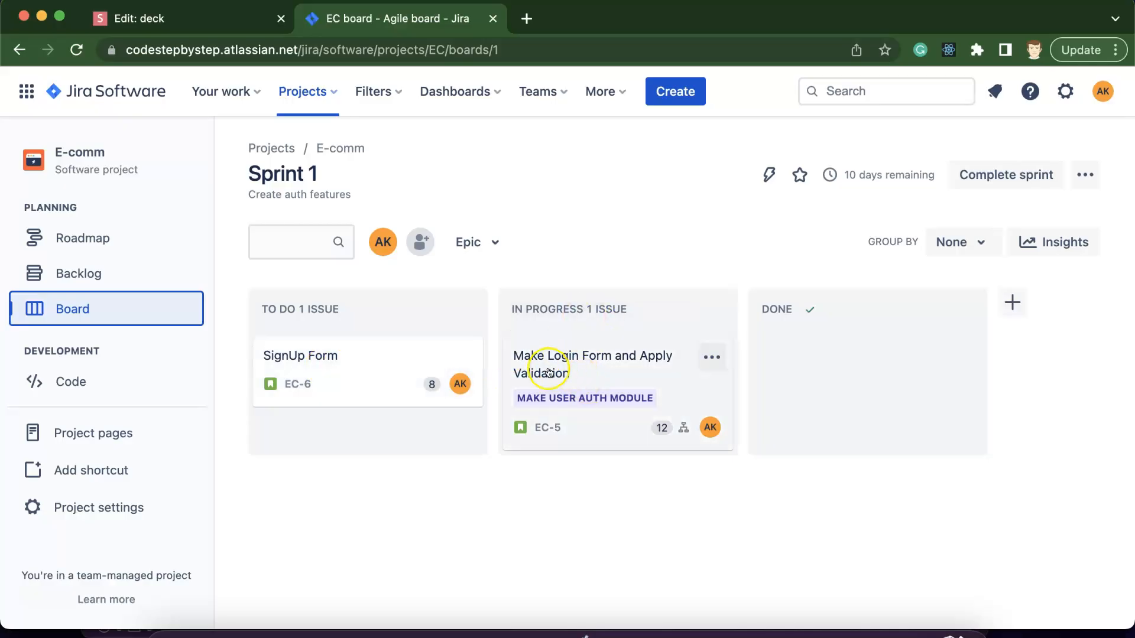
pyautogui.click(90, 273)
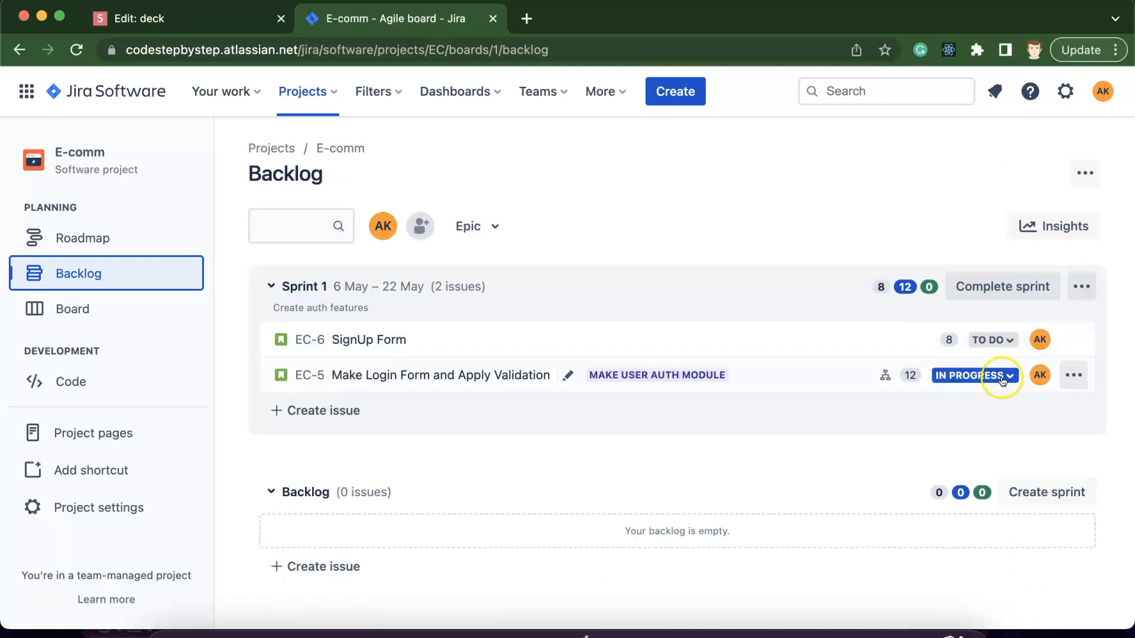
pyautogui.click(39, 309)
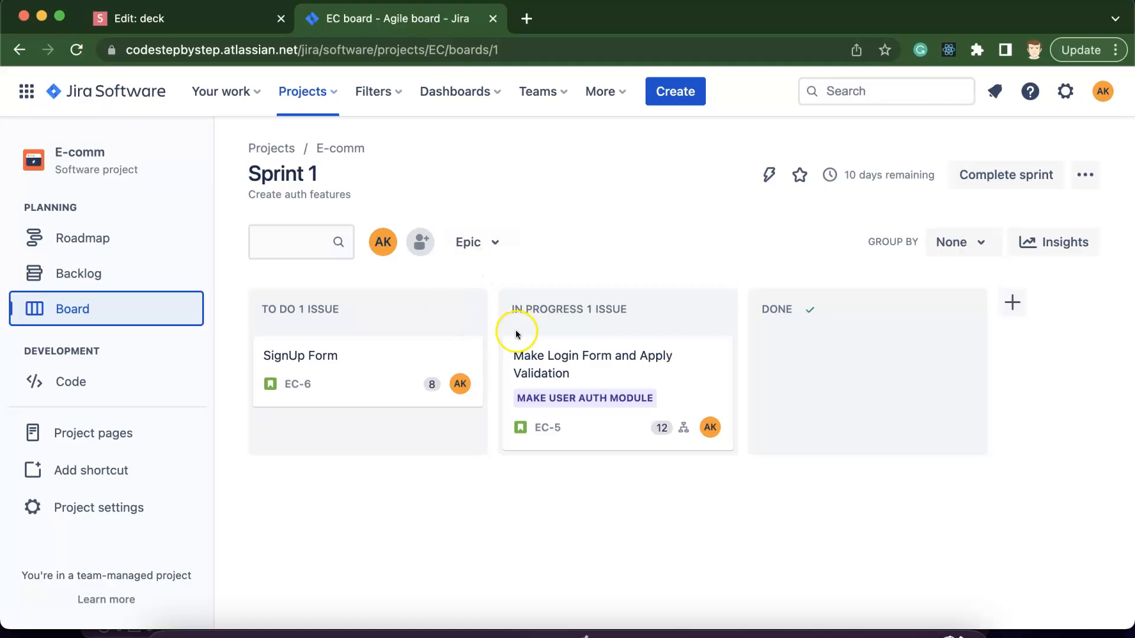
# Set EC-5 Make Login Form and Apply Validation to To Do in the backlog, and check the issue on the board
pyautogui.click(80, 277)
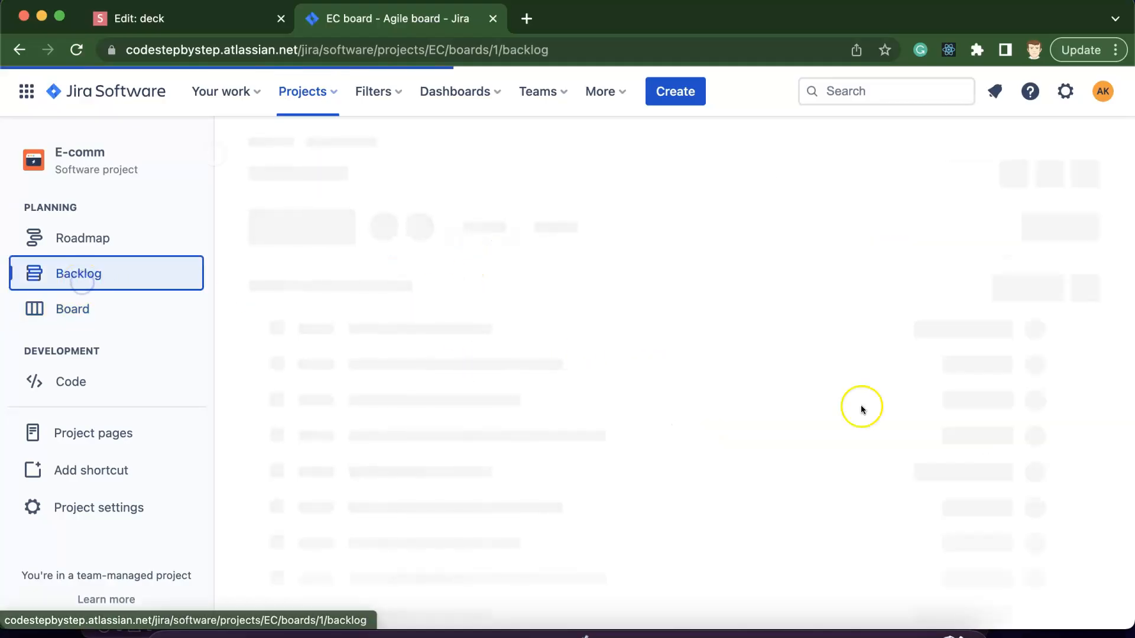
pyautogui.click(1008, 376)
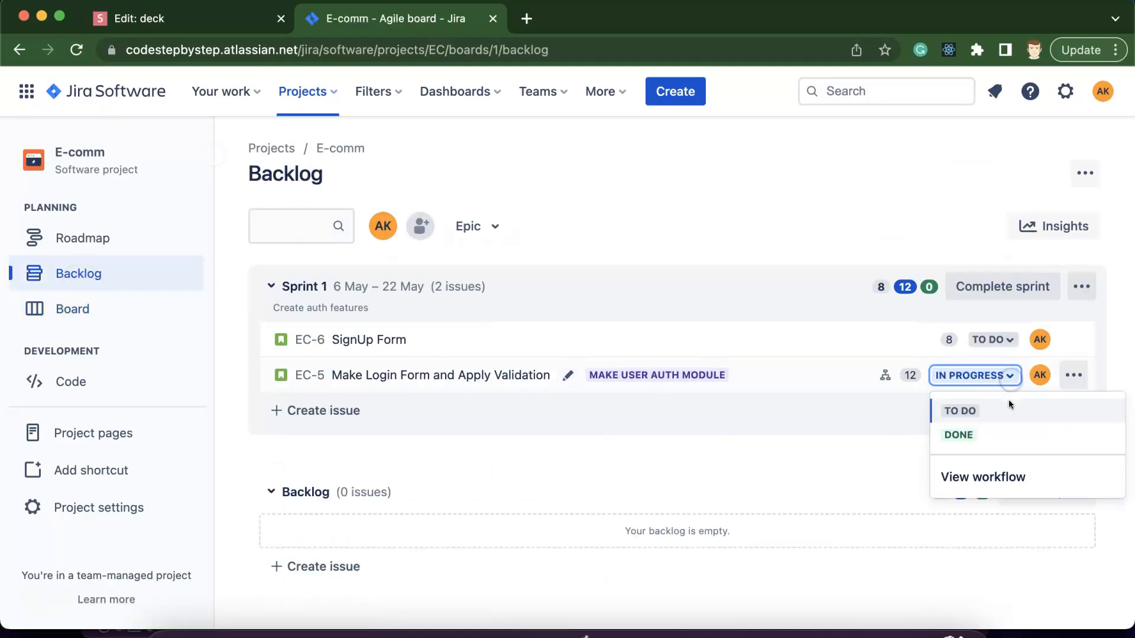
pyautogui.click(966, 411)
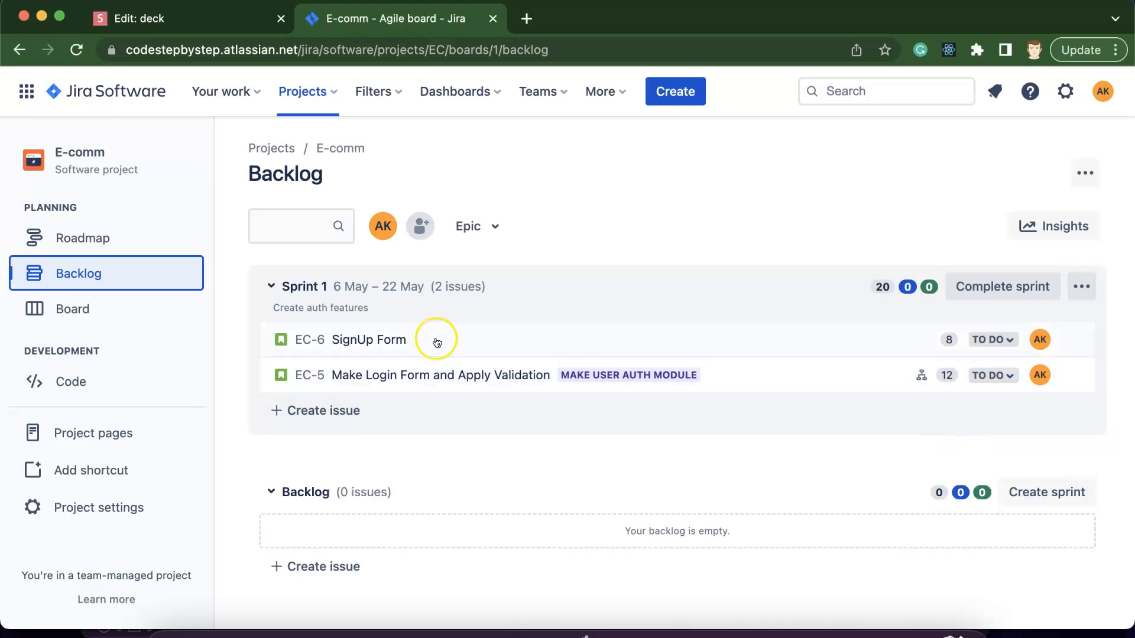
pyautogui.click(98, 312)
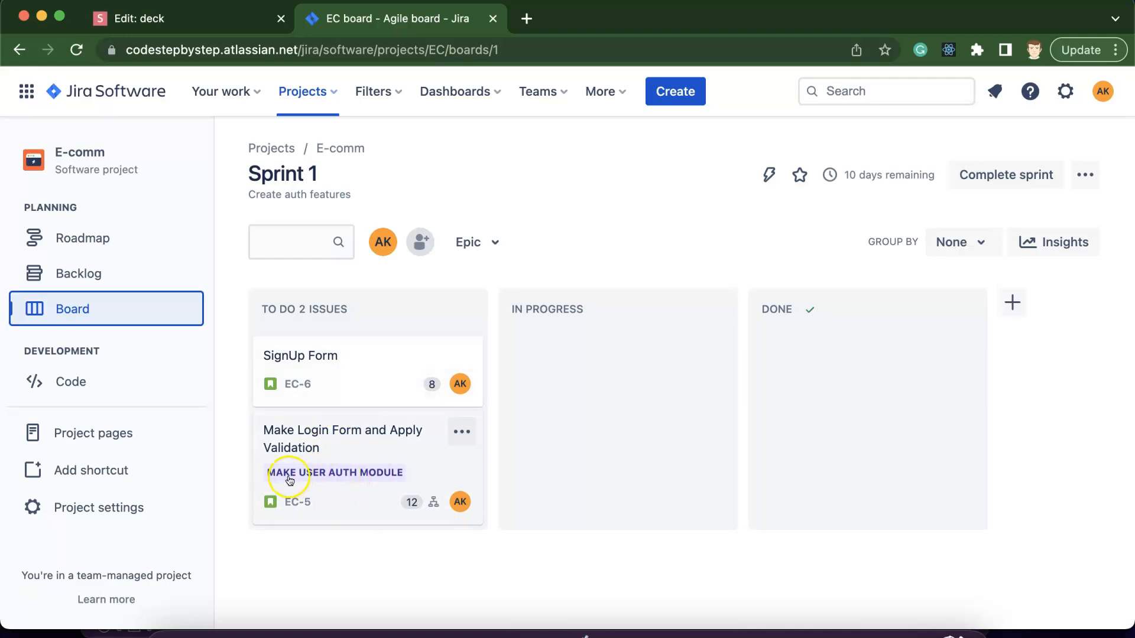
pyautogui.click(329, 477)
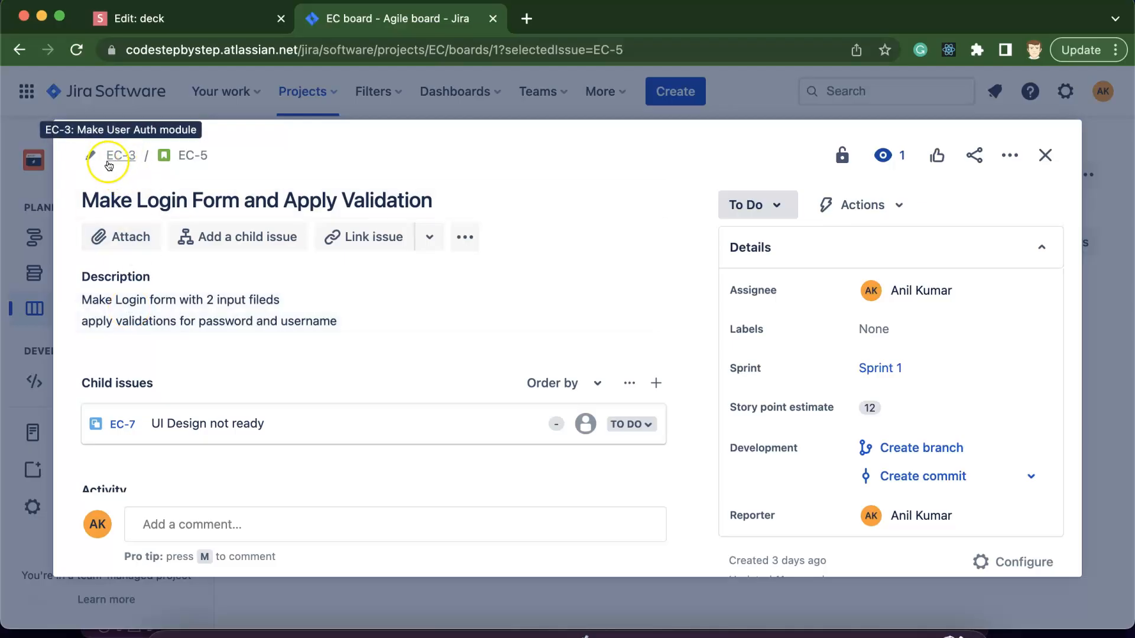
pyautogui.click(1047, 157)
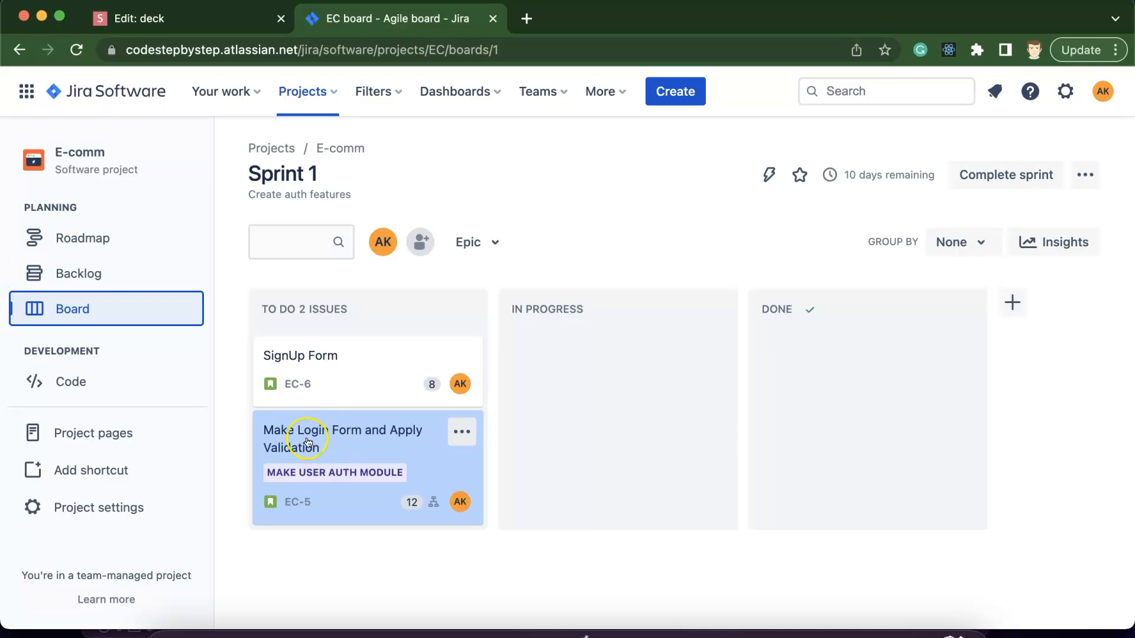
# Move EC-5 Make Login Form and Apply Validation to In Progress on the board, and on to Done
pyautogui.moveTo(318, 437); pyautogui.dragTo(571, 417)
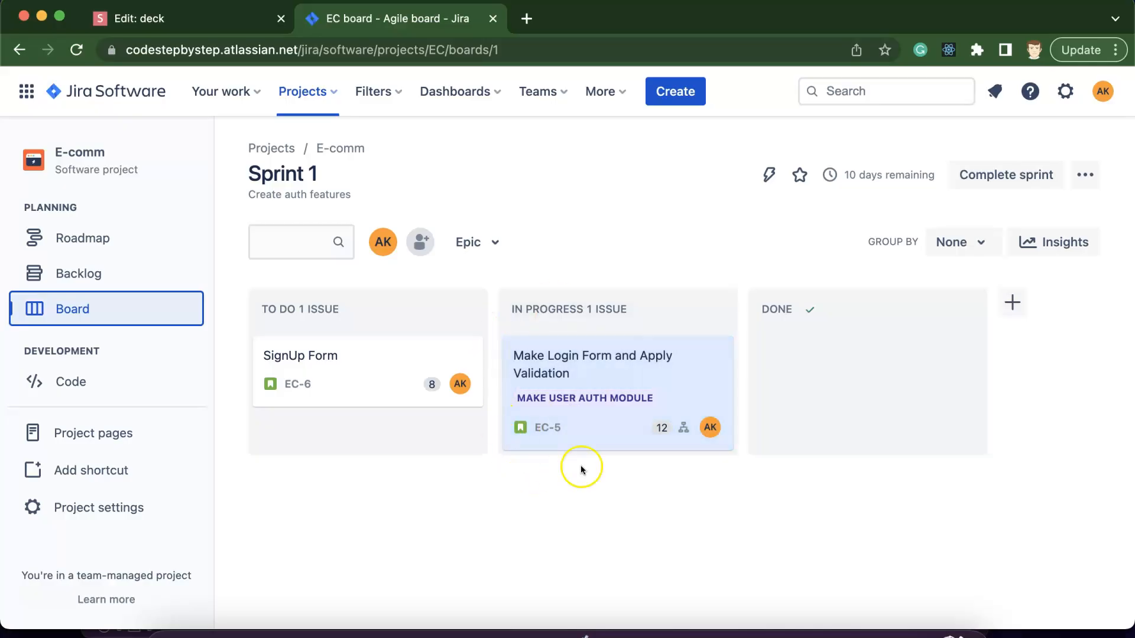
pyautogui.click(597, 526)
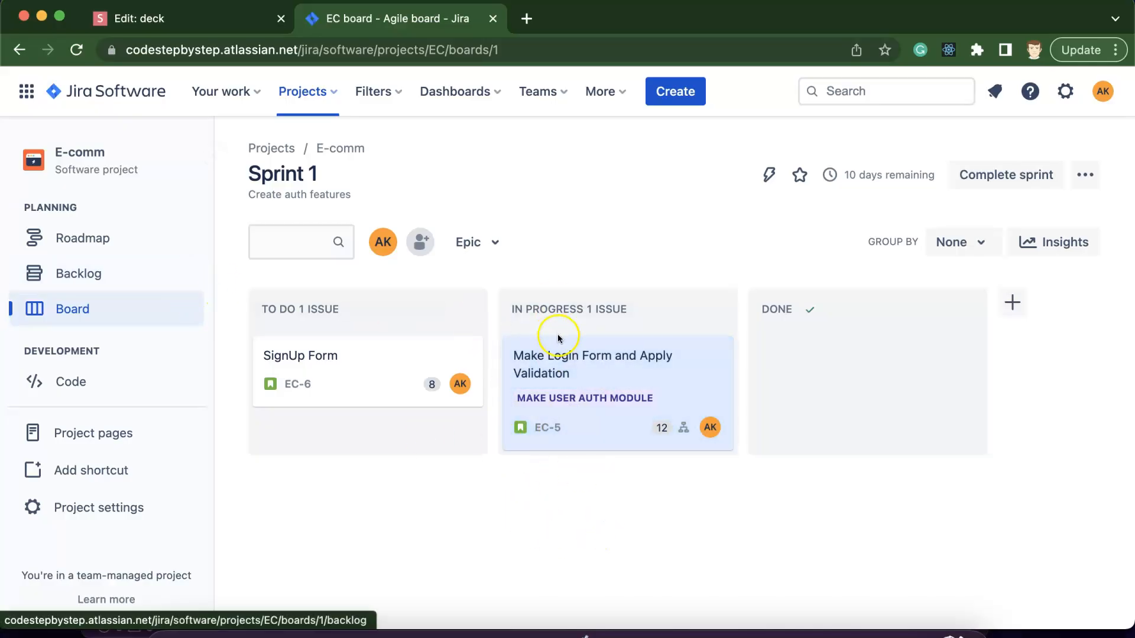
pyautogui.moveTo(570, 357); pyautogui.dragTo(802, 358)
pyautogui.click(651, 546)
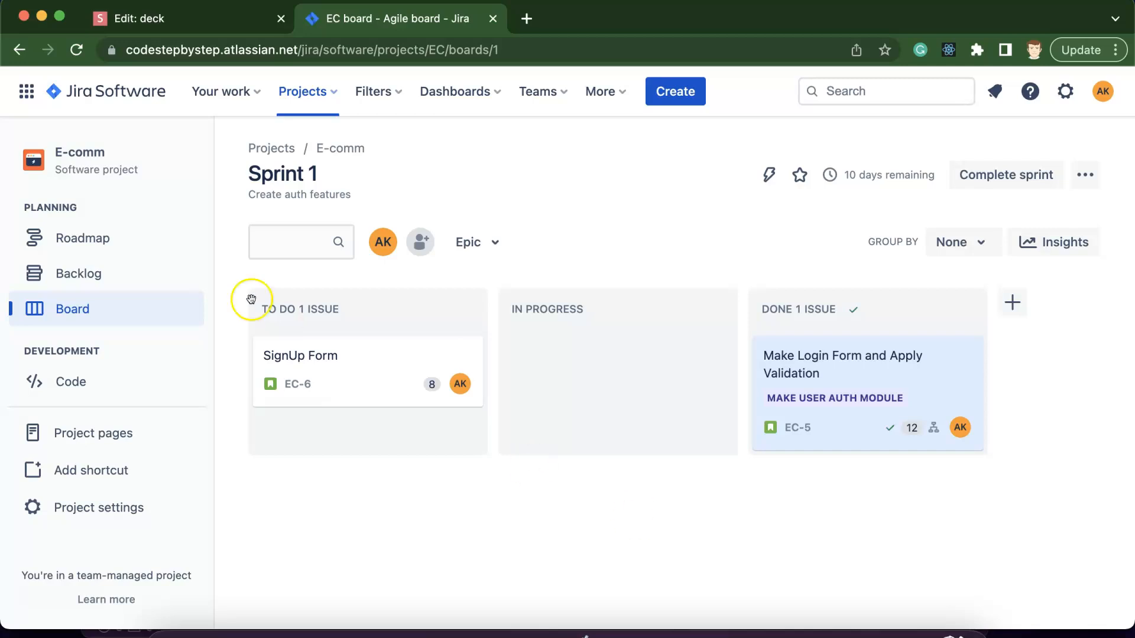
# Check EC-5's status and its available transitions in the backlog and in the issue details on the board
pyautogui.click(92, 277)
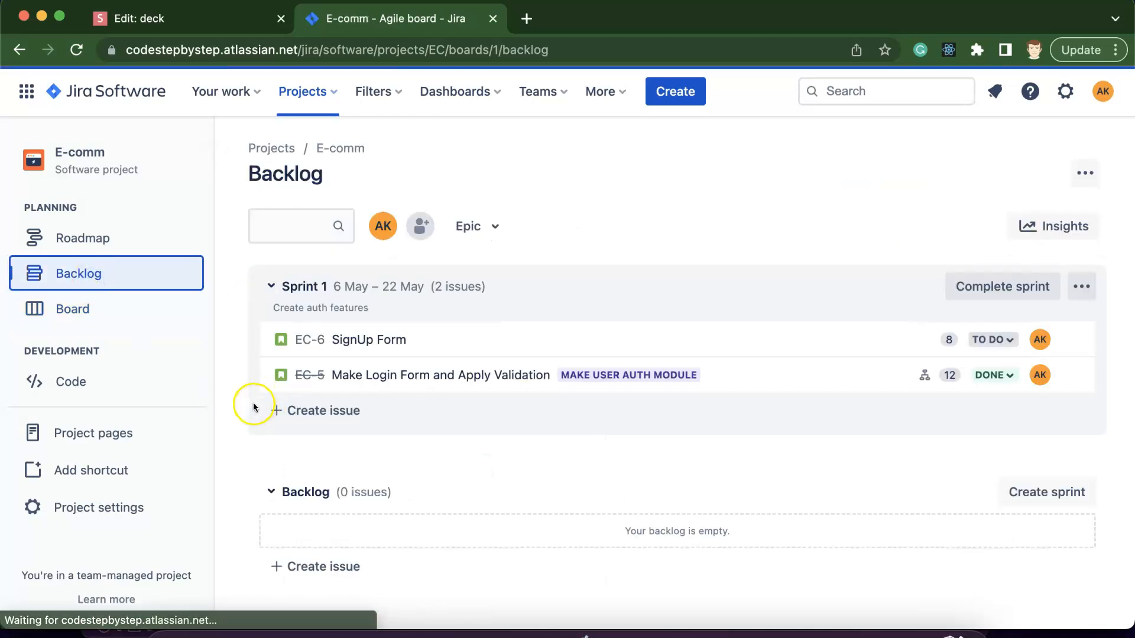
pyautogui.click(992, 378)
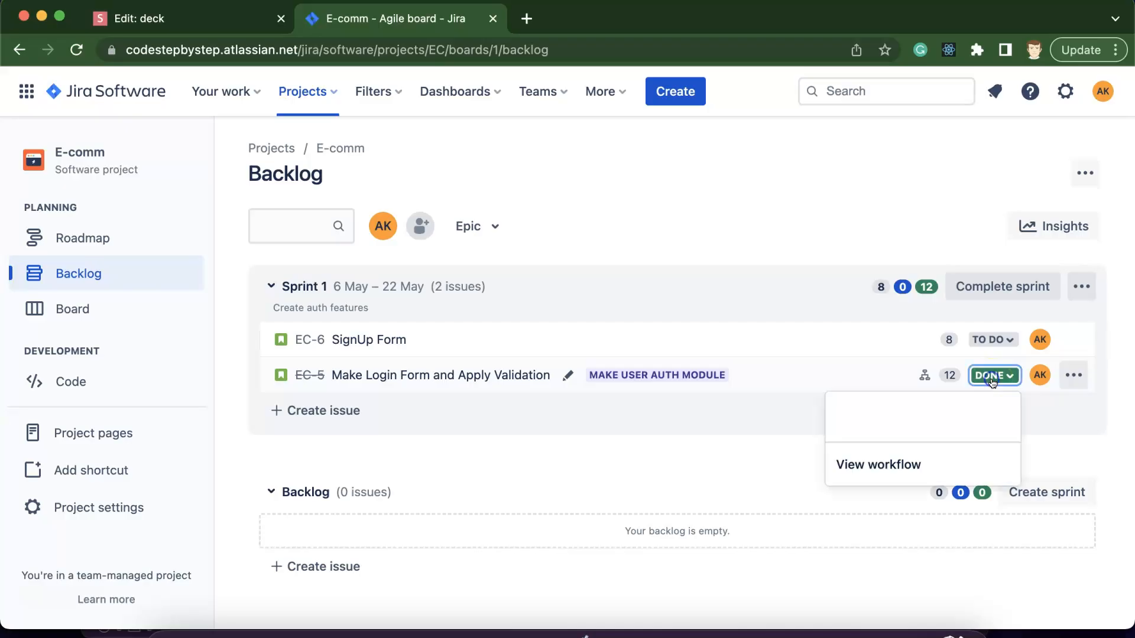
pyautogui.click(708, 458)
pyautogui.click(94, 308)
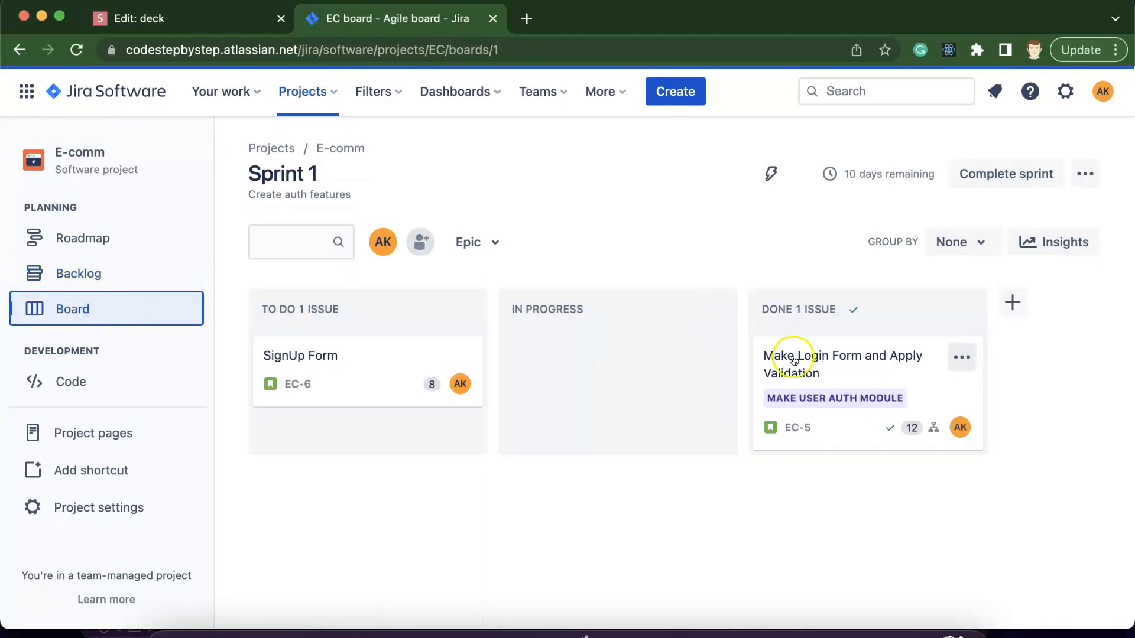
pyautogui.click(791, 362)
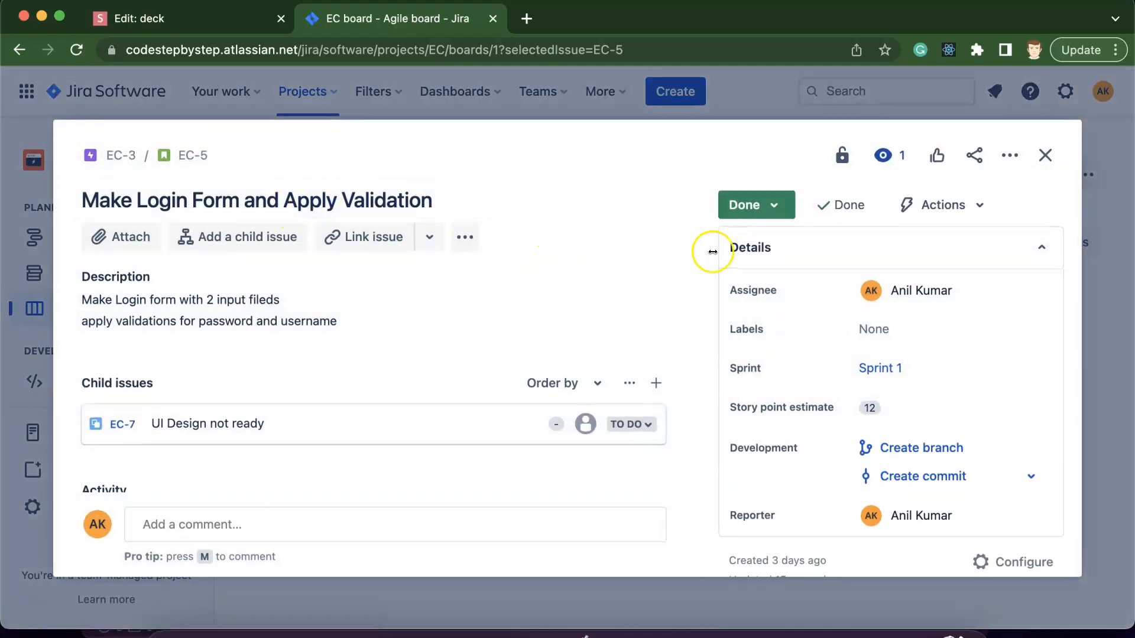
pyautogui.click(772, 204)
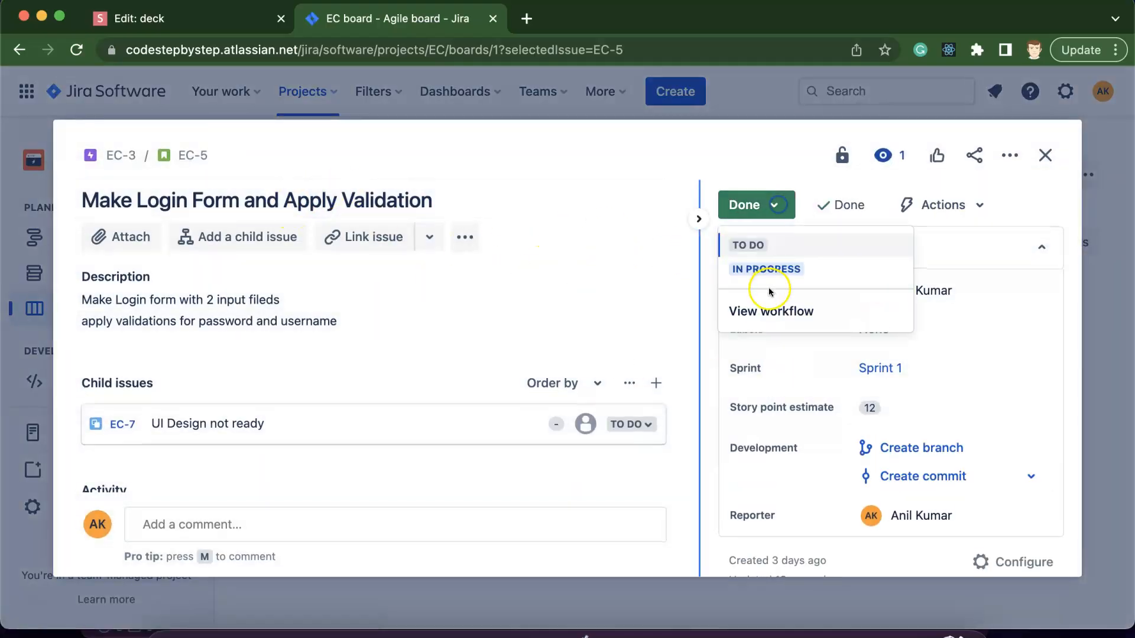
pyautogui.click(775, 147)
pyautogui.click(1049, 155)
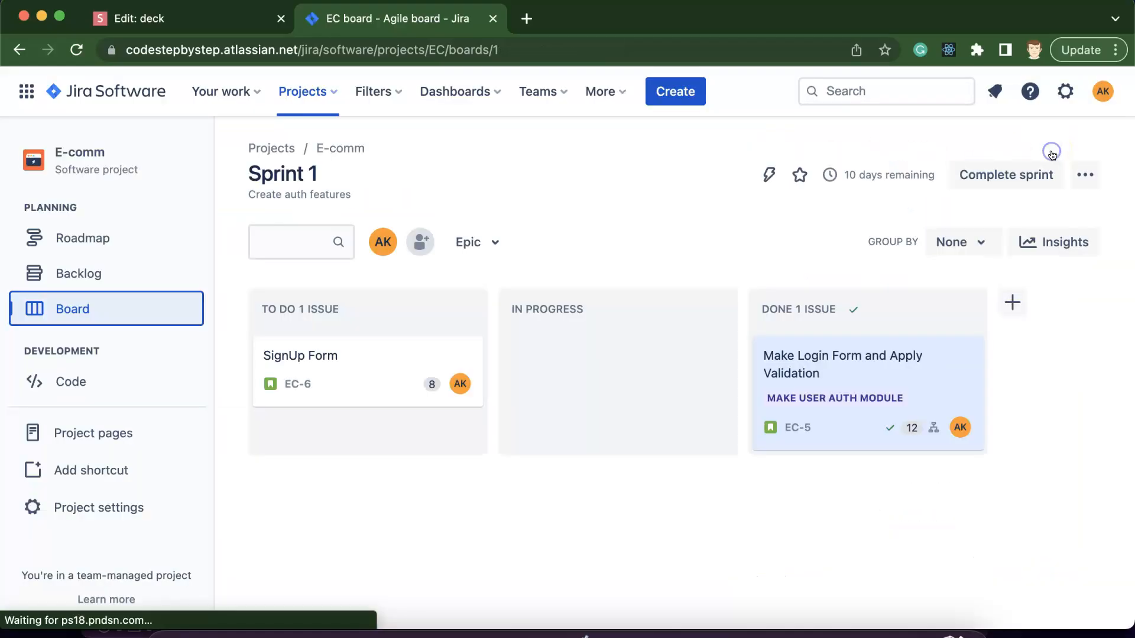
# Move EC-5 back from Done to In Progress on the board, and return to the backlog
pyautogui.moveTo(792, 354); pyautogui.dragTo(567, 336)
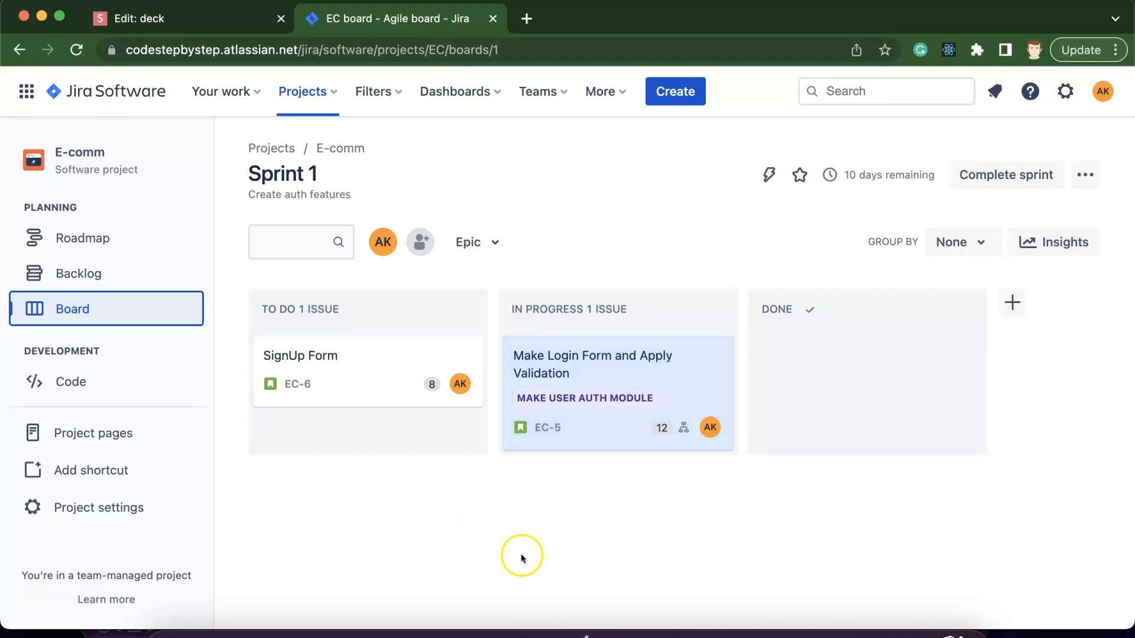
pyautogui.click(72, 284)
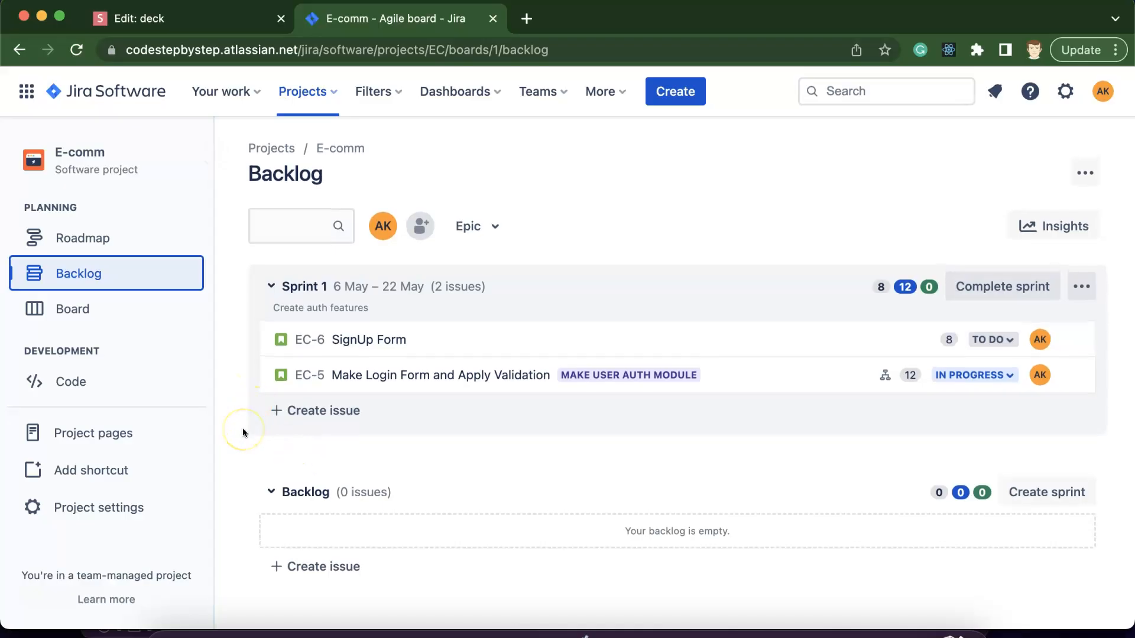
# Create a second sprint from the empty backlog section
pyautogui.click(1050, 492)
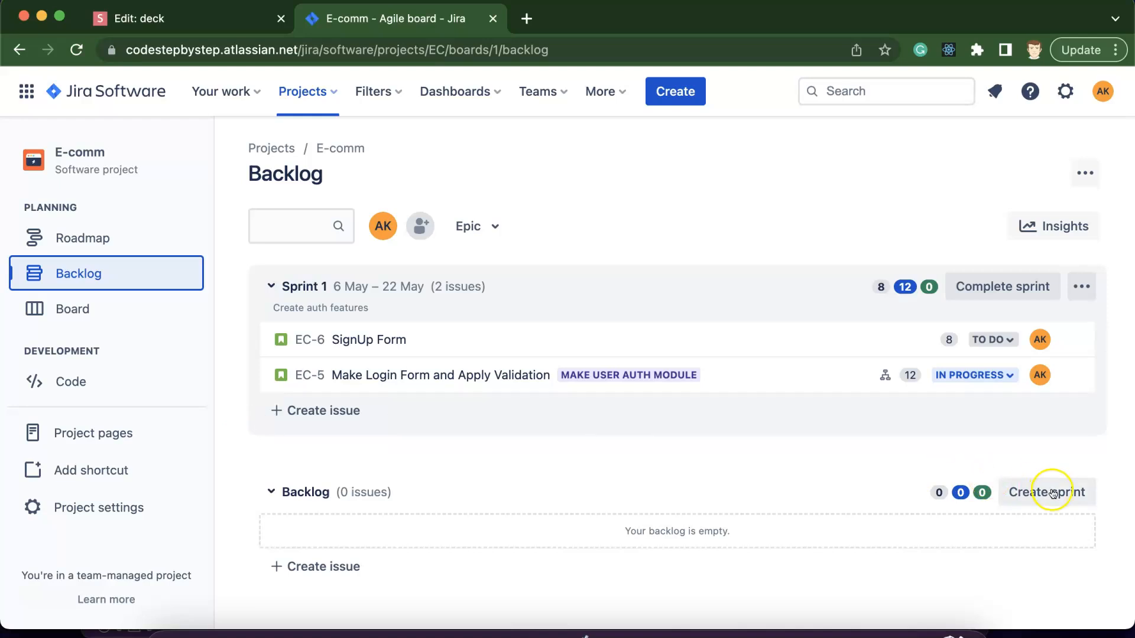
pyautogui.click(1045, 494)
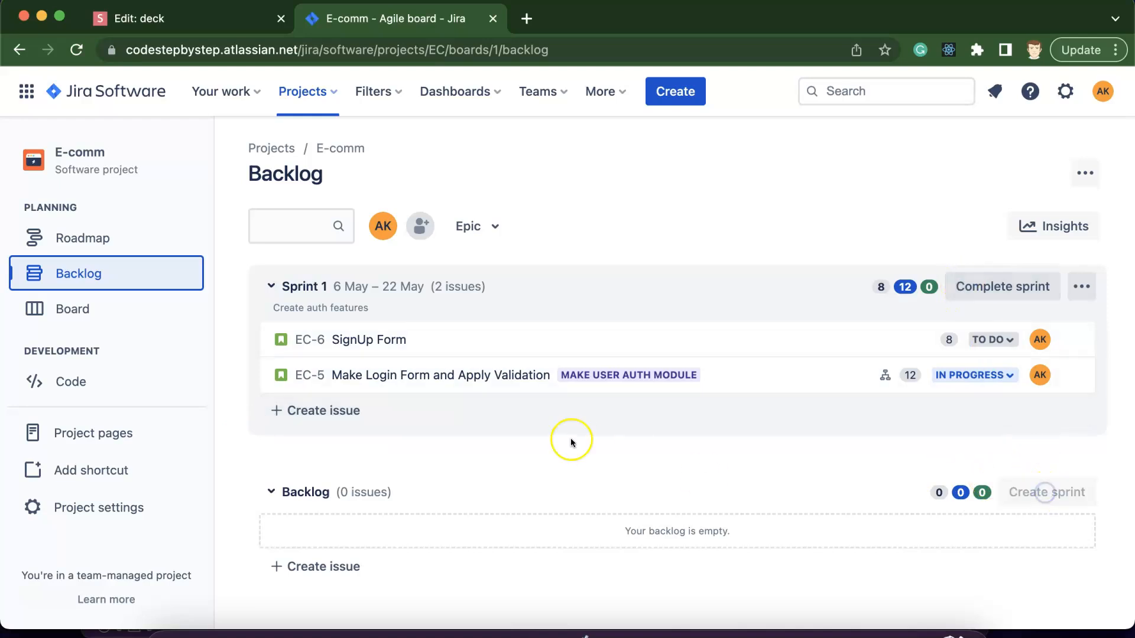
pyautogui.scroll(-3, 571, 442)
pyautogui.scroll(3, 395, 407)
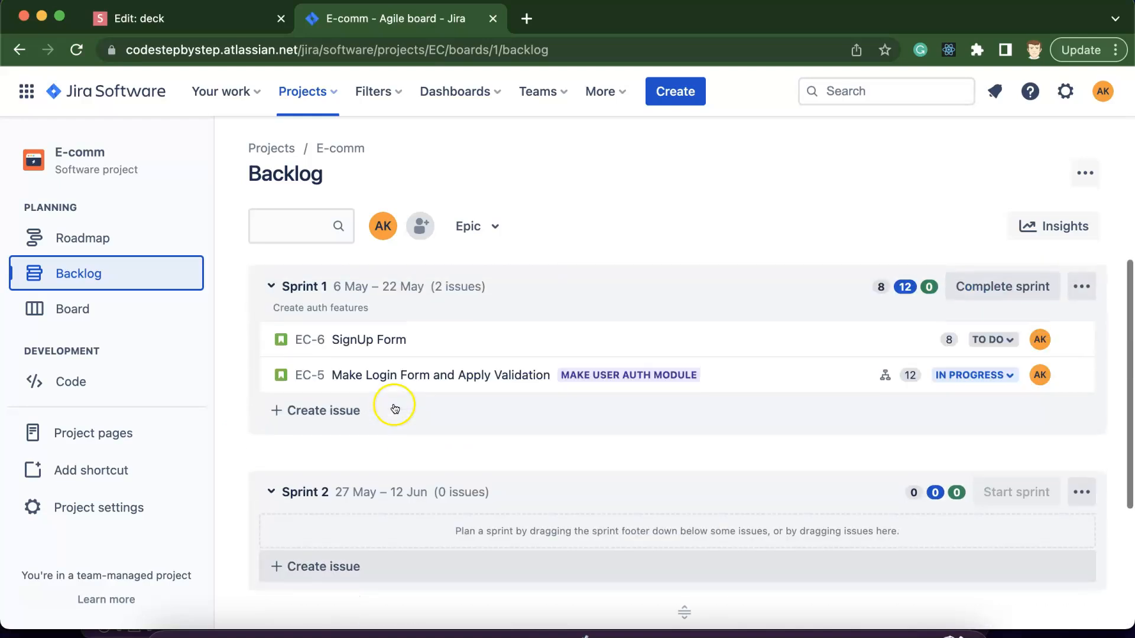
# Begin a Story in E-comm with summary "API for Login" and description "Create API for user Login and it should return jwt token"
pyautogui.click(688, 96)
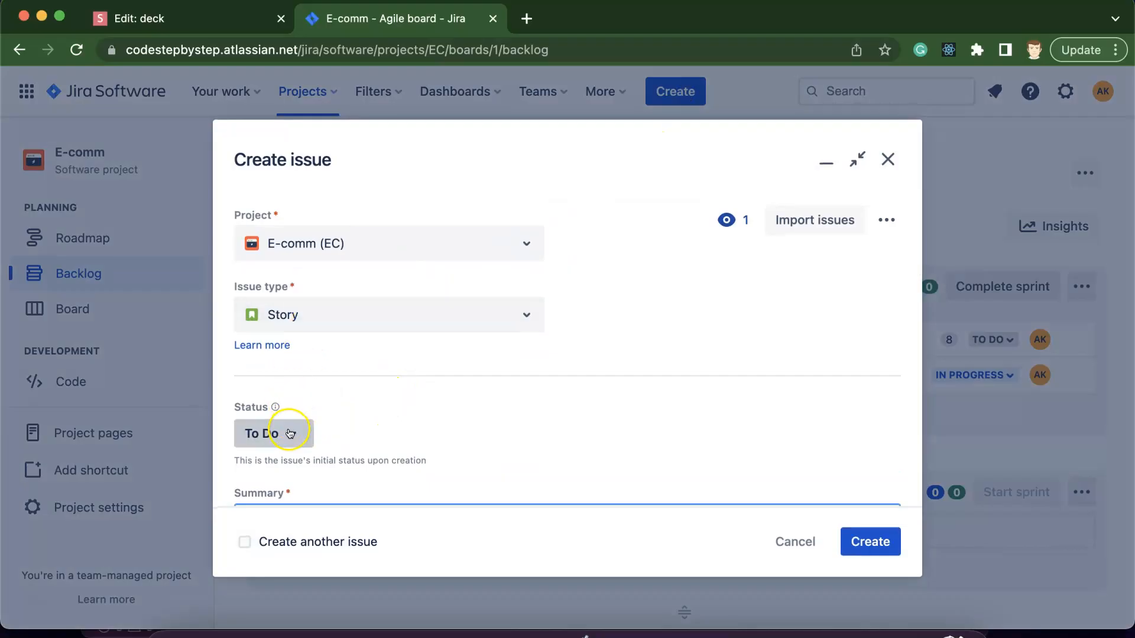
pyautogui.scroll(-5, 435, 391)
pyautogui.click(306, 290)
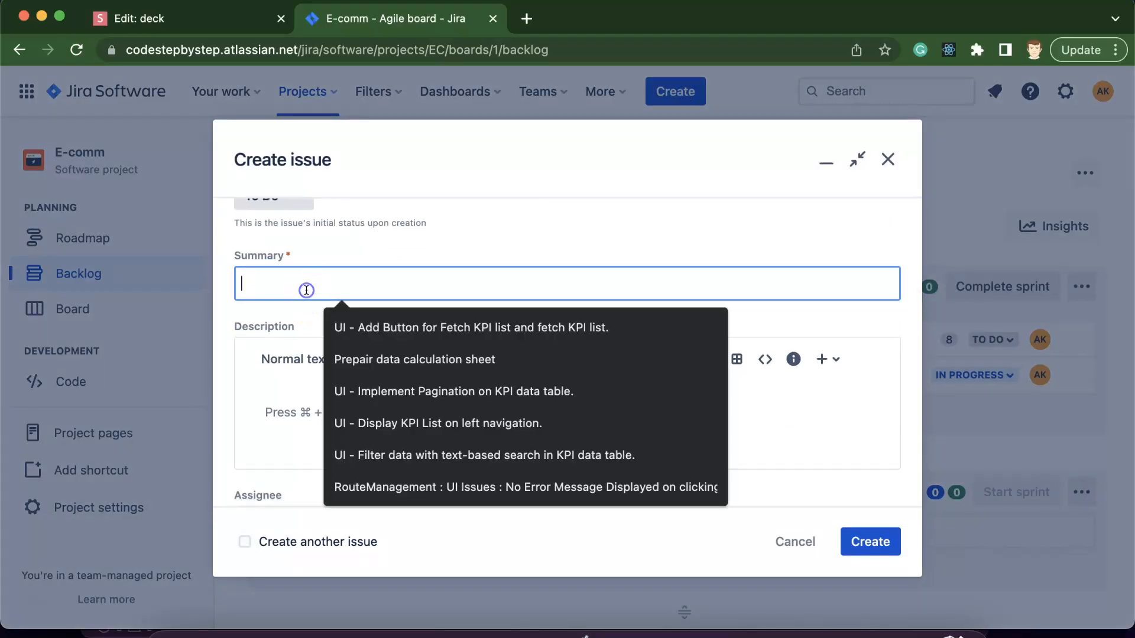
pyautogui.write('API for Login')
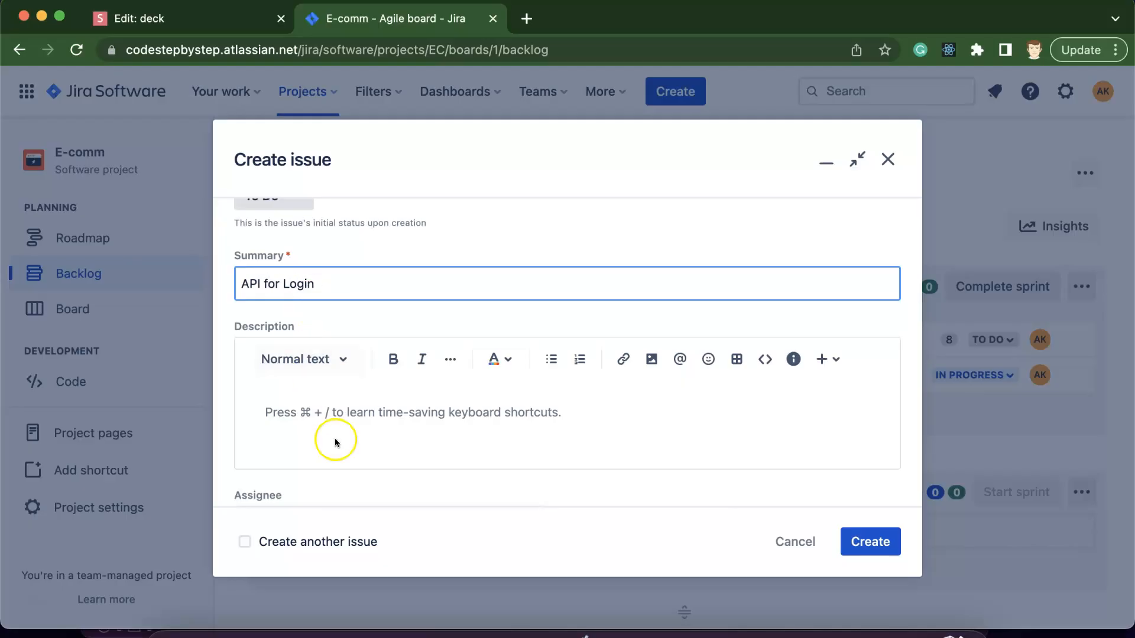
pyautogui.click(385, 413)
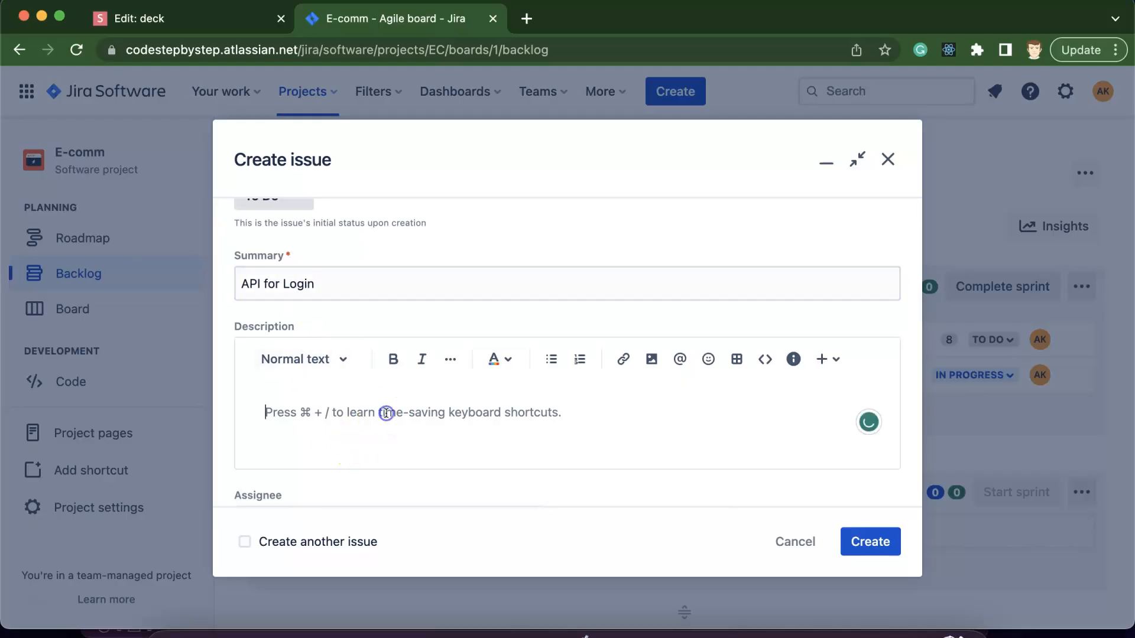
pyautogui.write('C')
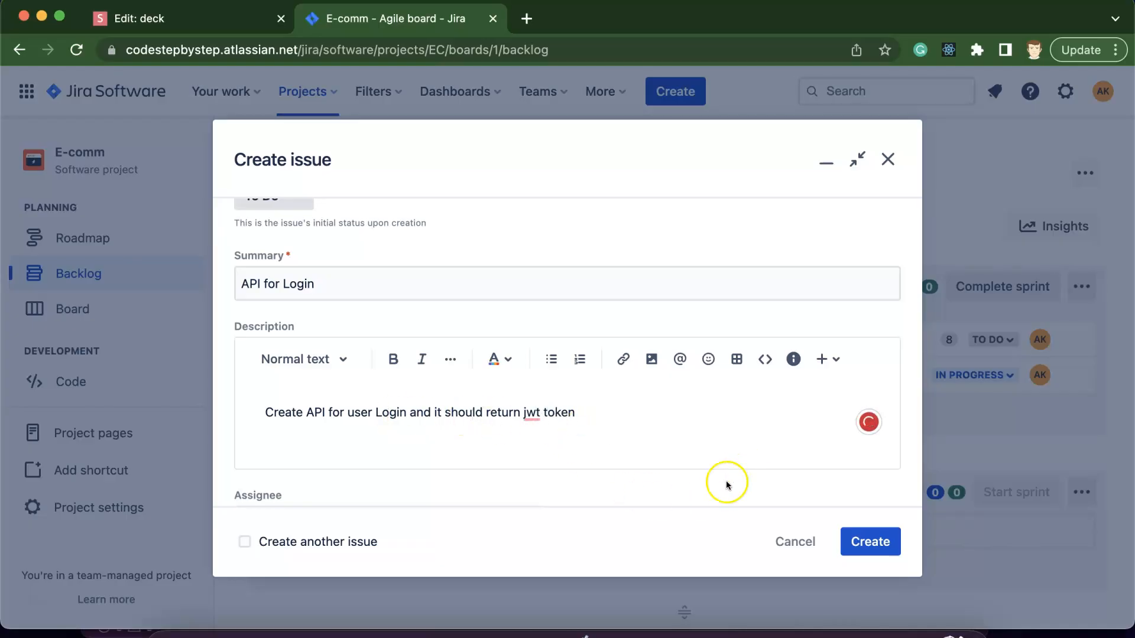
# Assign the API for Login issue to yourself, create it without choosing a sprint, and dismiss the notification
pyautogui.scroll(-5, 727, 481)
pyautogui.click(878, 549)
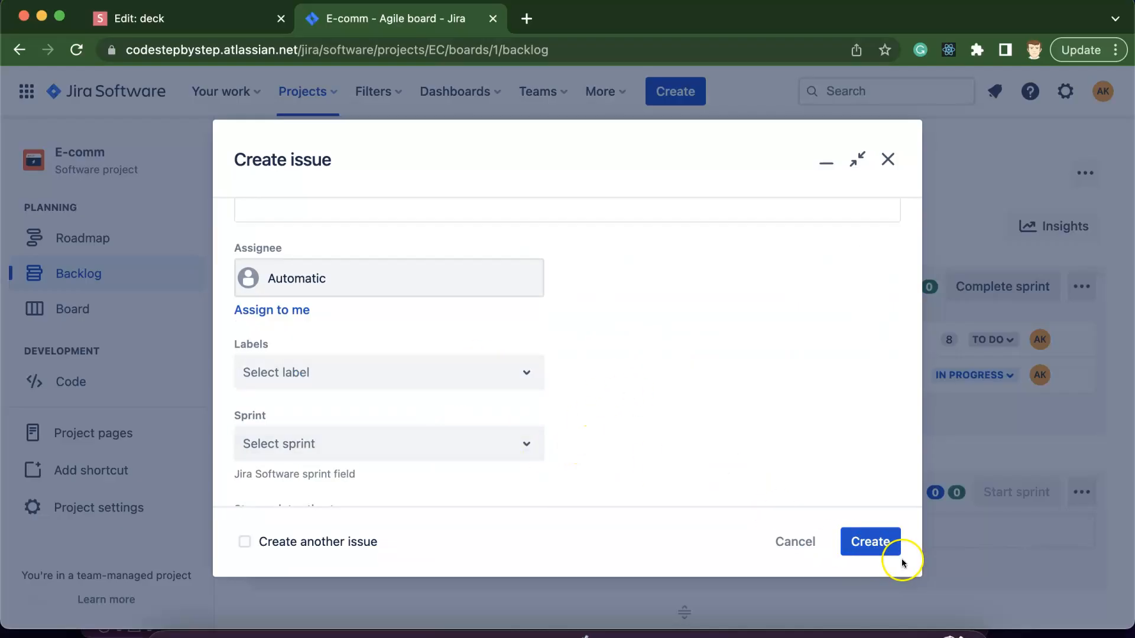
pyautogui.click(263, 311)
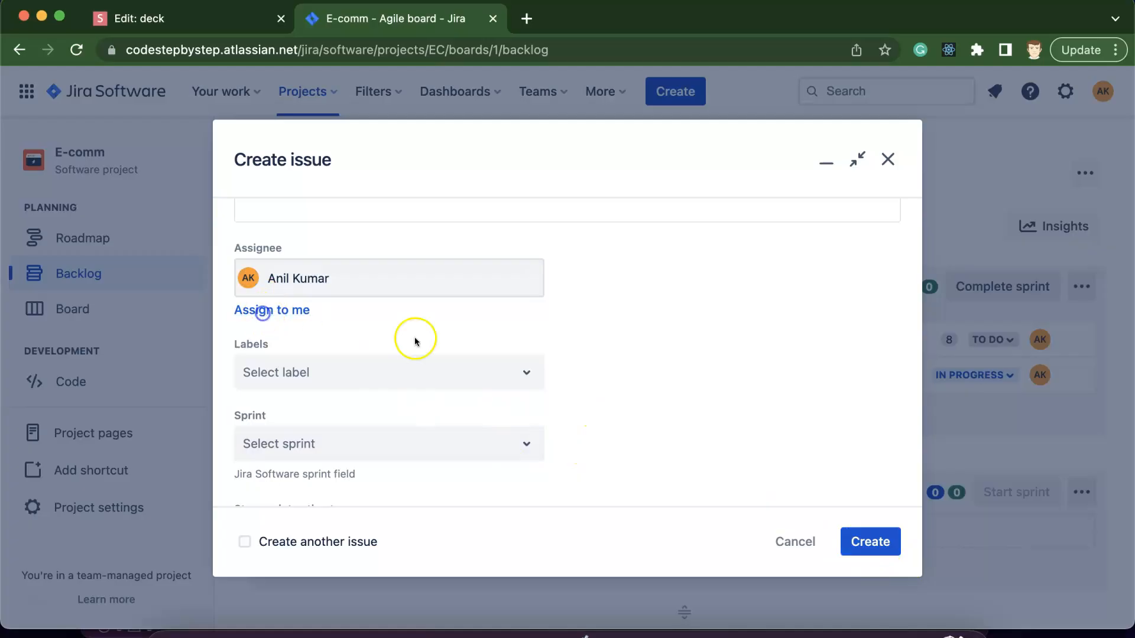
pyautogui.click(867, 540)
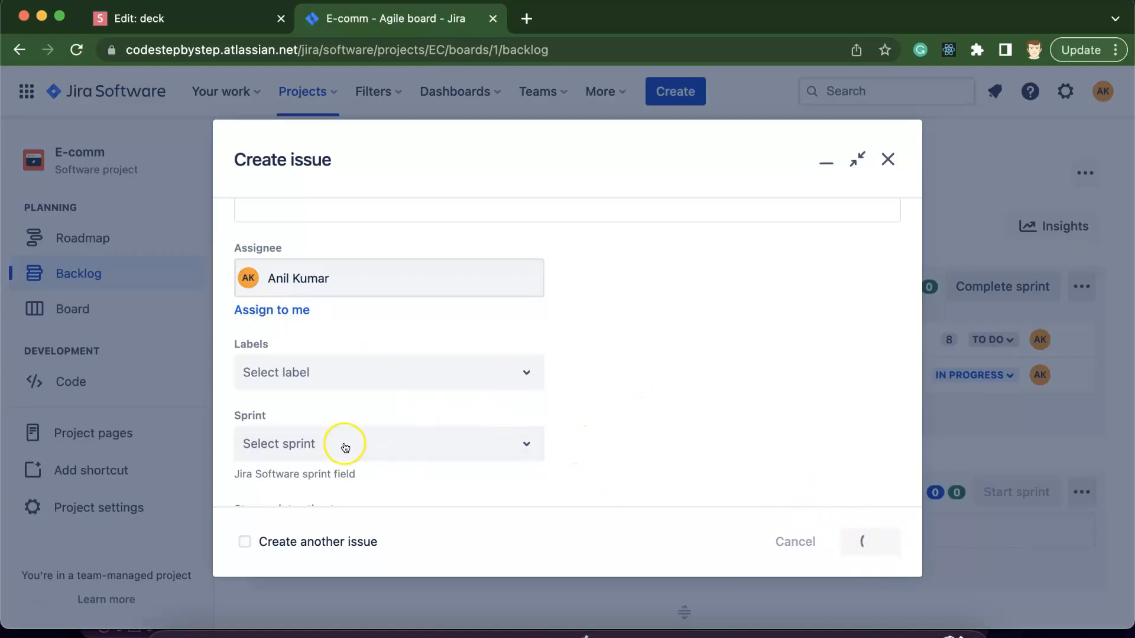
pyautogui.scroll(-3, 253, 464)
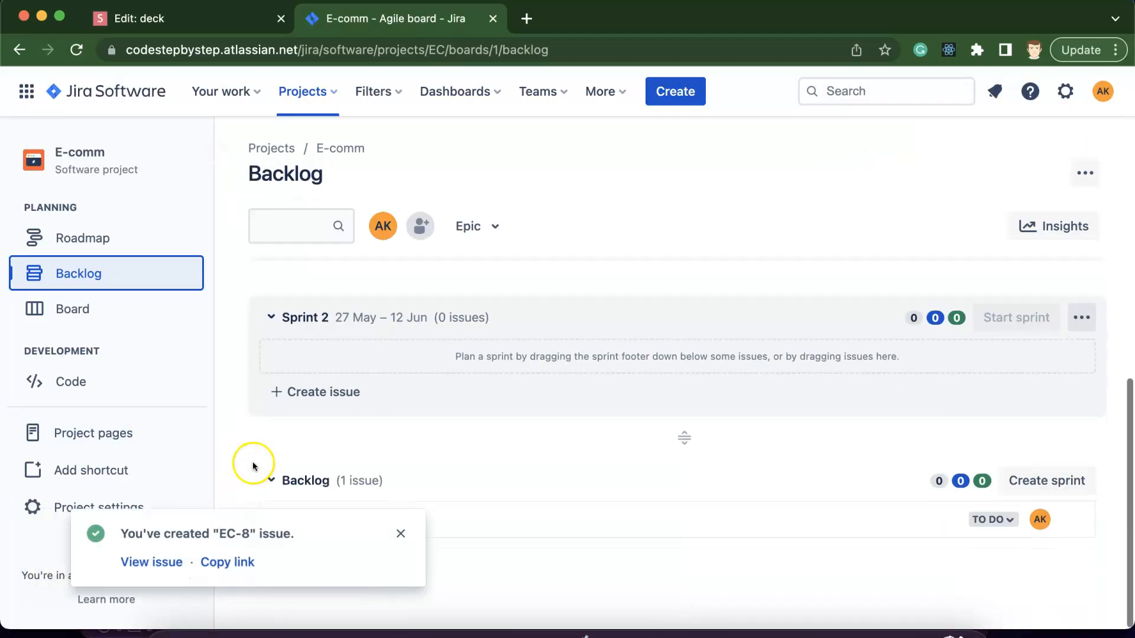
pyautogui.click(400, 535)
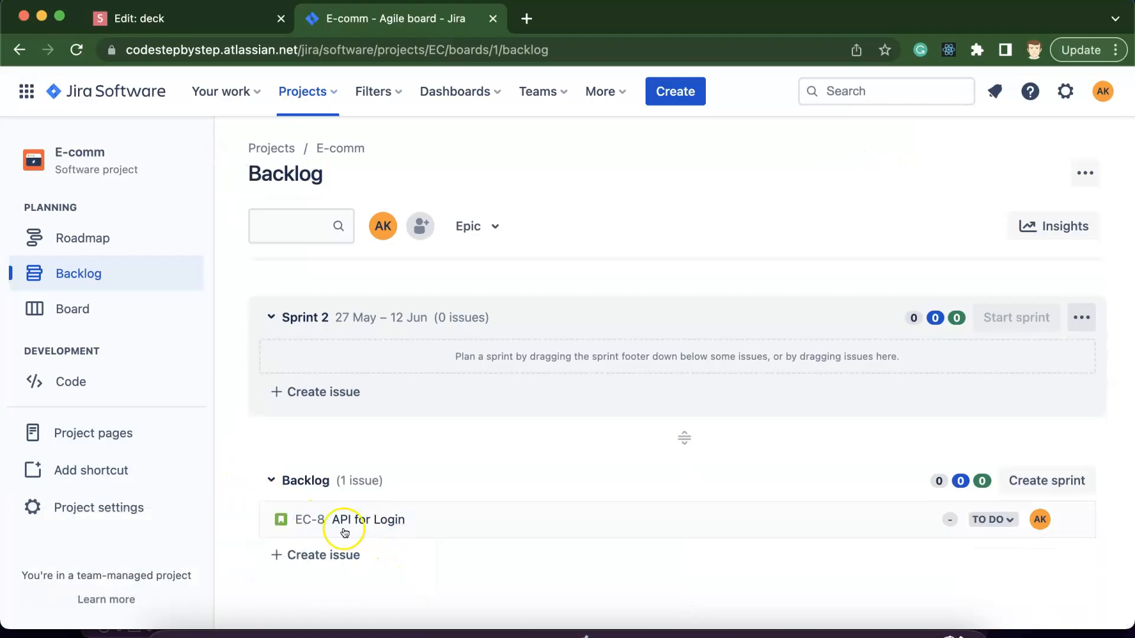
pyautogui.scroll(2, 441, 495)
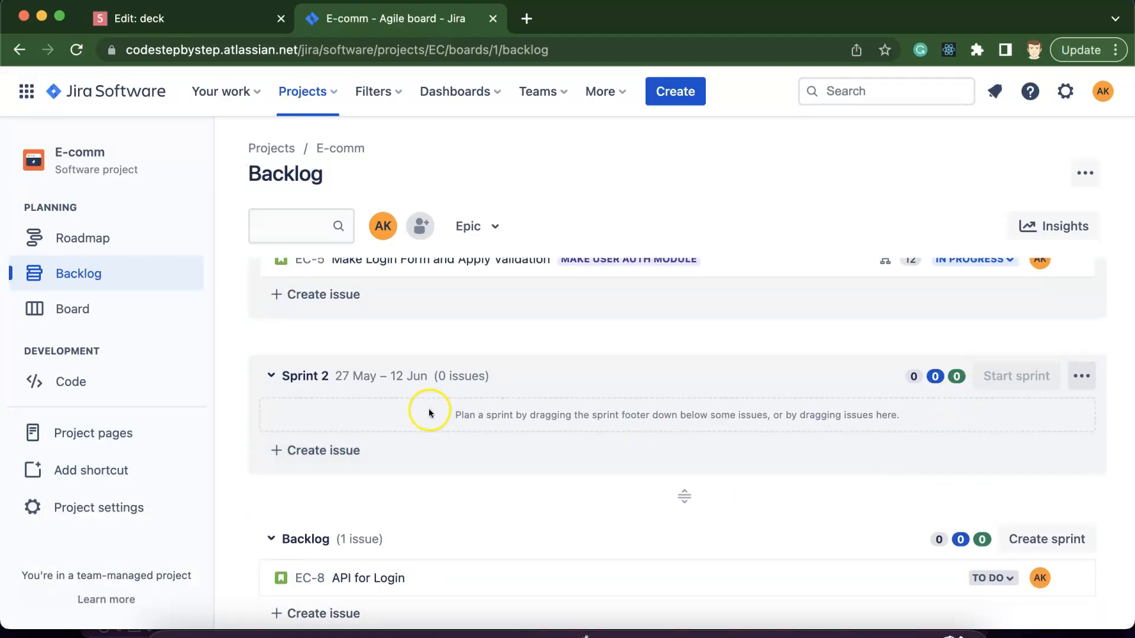
# Edit Sprint 2 to a 2 weeks duration starting 27/05/2023, with the sprint goal "Make API", and save the changes
pyautogui.click(1082, 376)
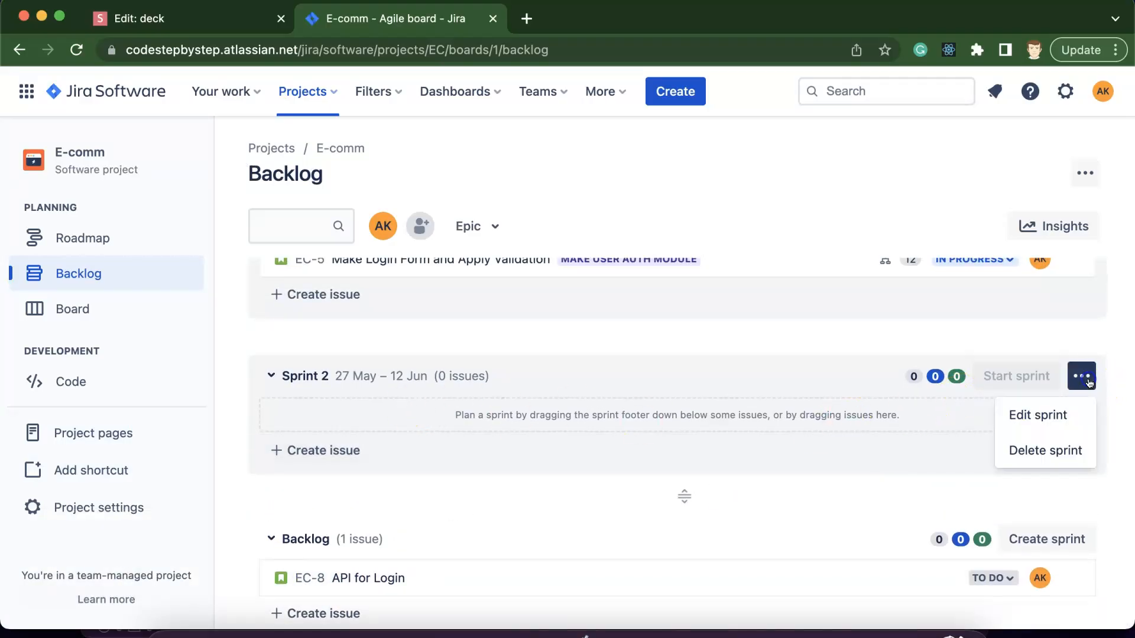
pyautogui.click(1045, 423)
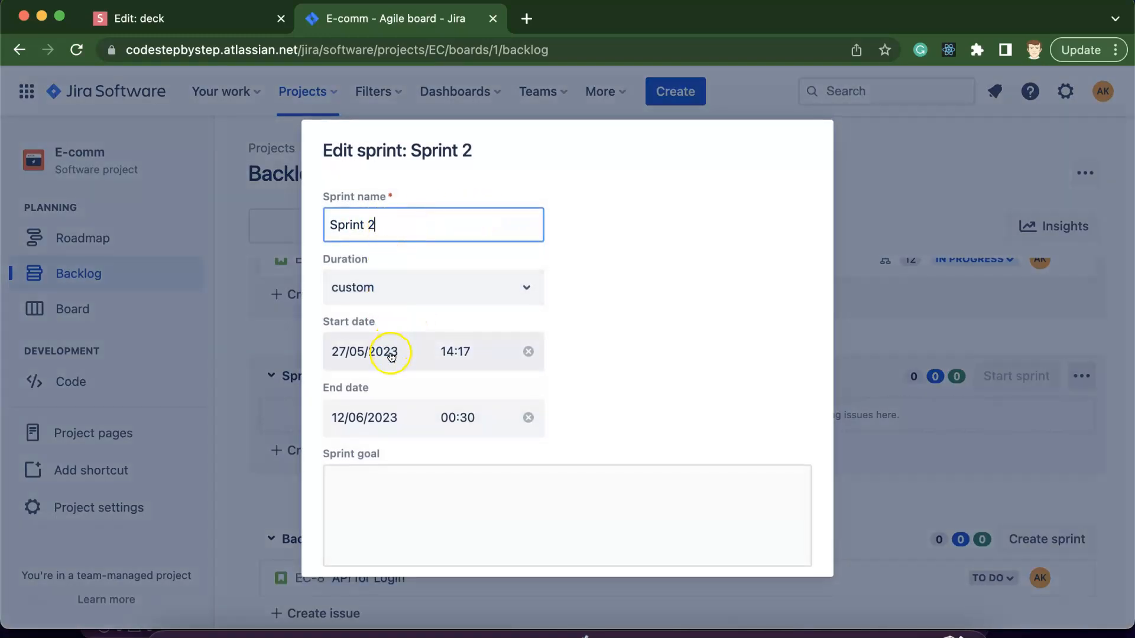
pyautogui.click(407, 283)
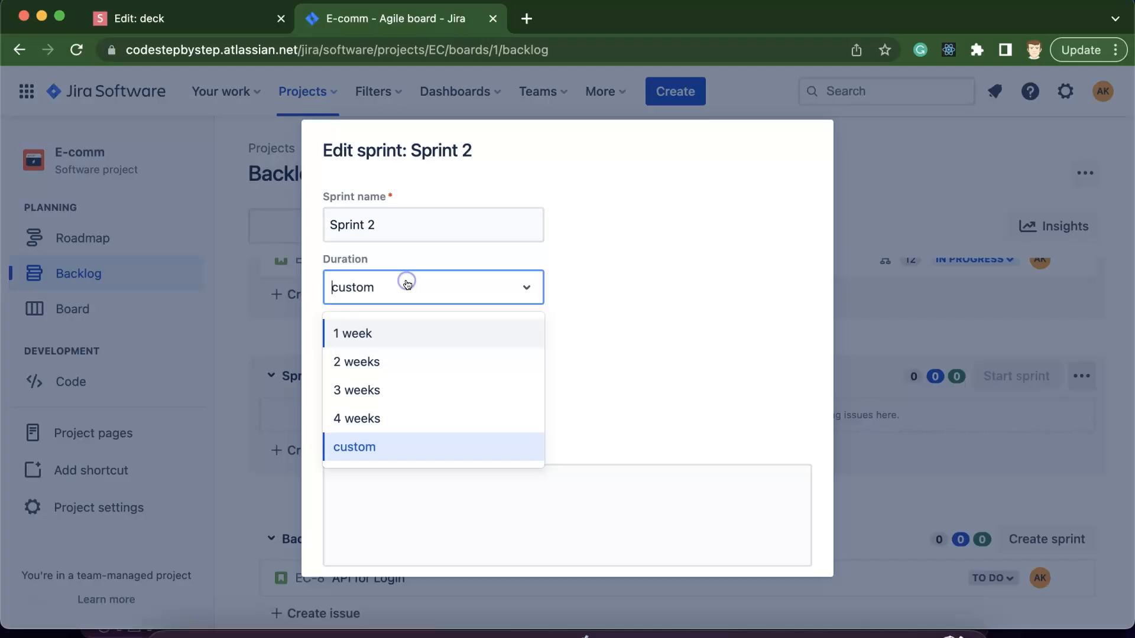
pyautogui.click(357, 362)
pyautogui.click(367, 353)
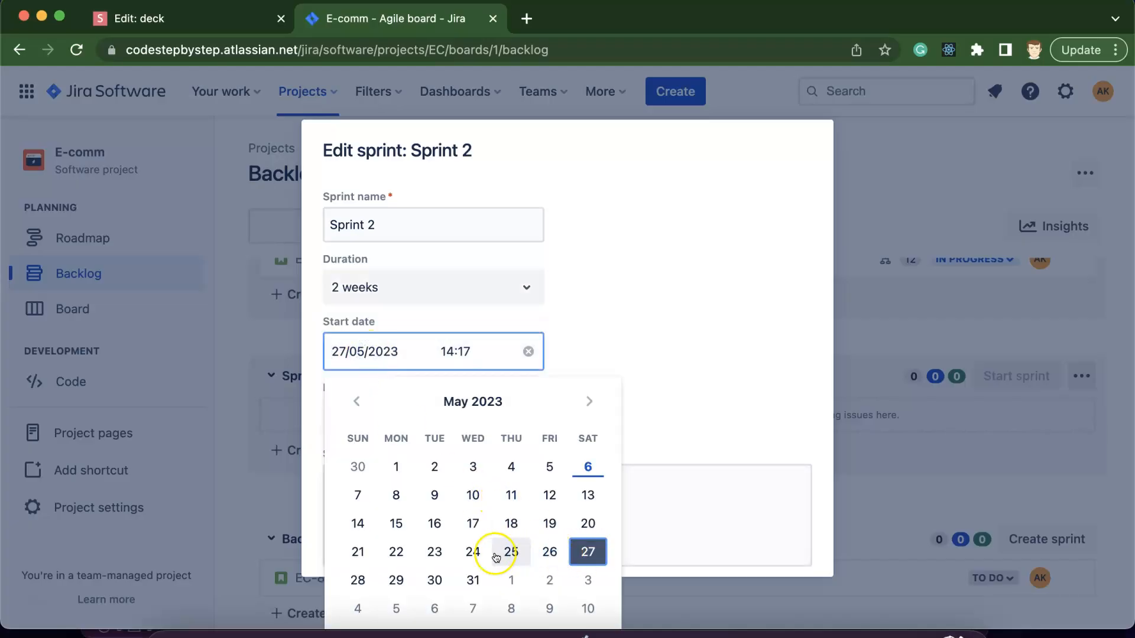
pyautogui.click(584, 551)
pyautogui.click(671, 382)
pyautogui.scroll(-2, 514, 416)
pyautogui.click(479, 425)
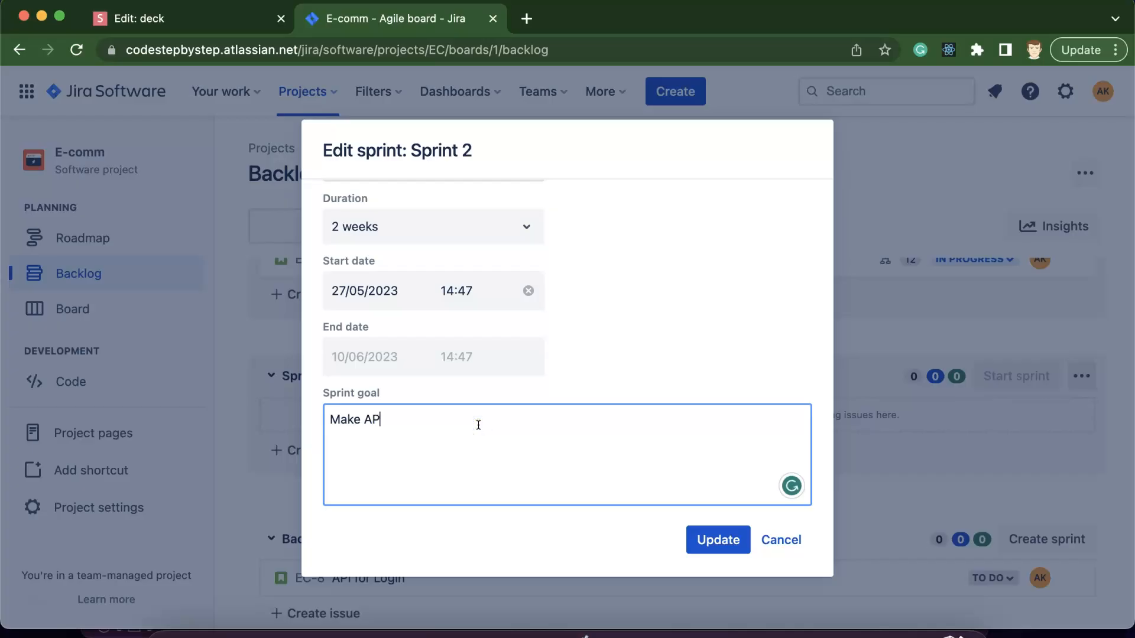
pyautogui.click(728, 540)
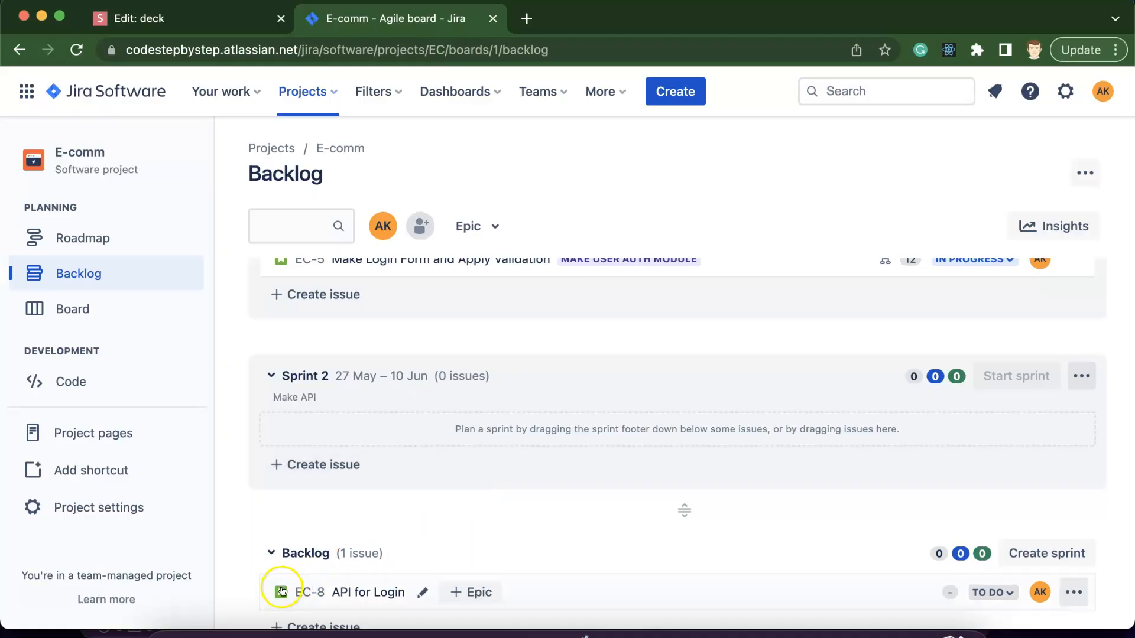
# Move the API for Login issue (EC-8) from the backlog into Sprint 2
pyautogui.moveTo(278, 590); pyautogui.dragTo(282, 460)
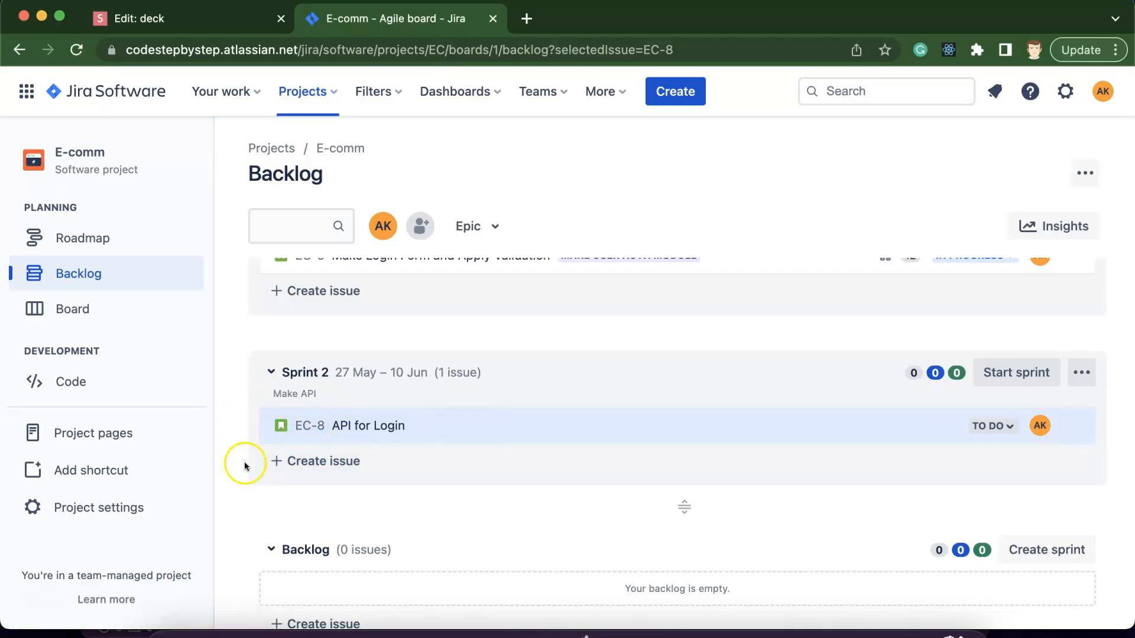
pyautogui.scroll(-2, 257, 545)
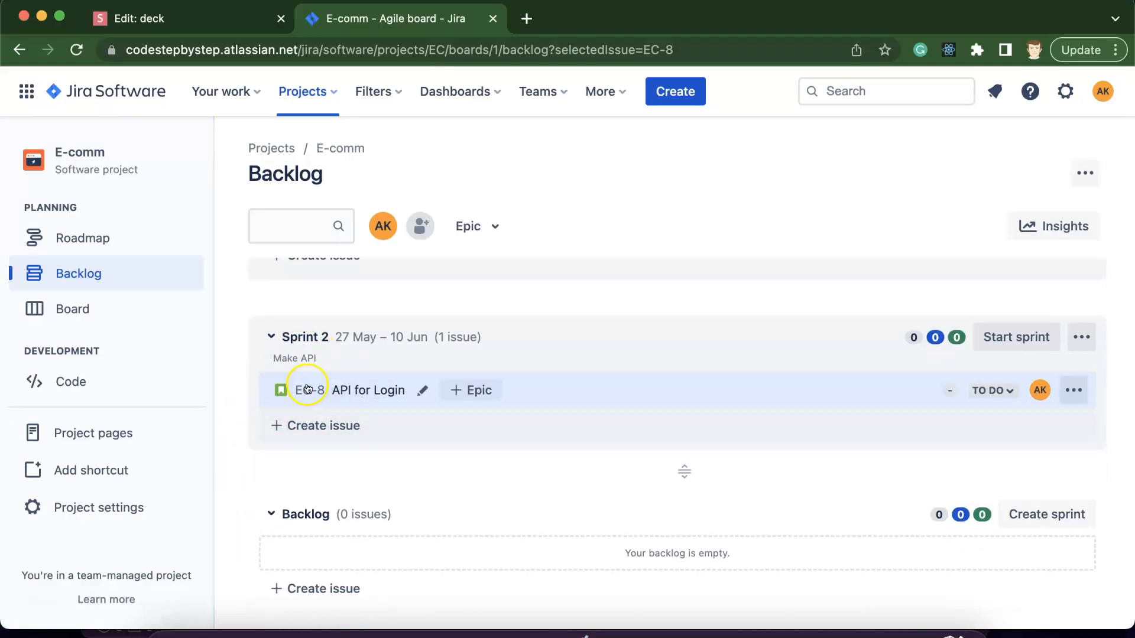
pyautogui.scroll(3, 1046, 340)
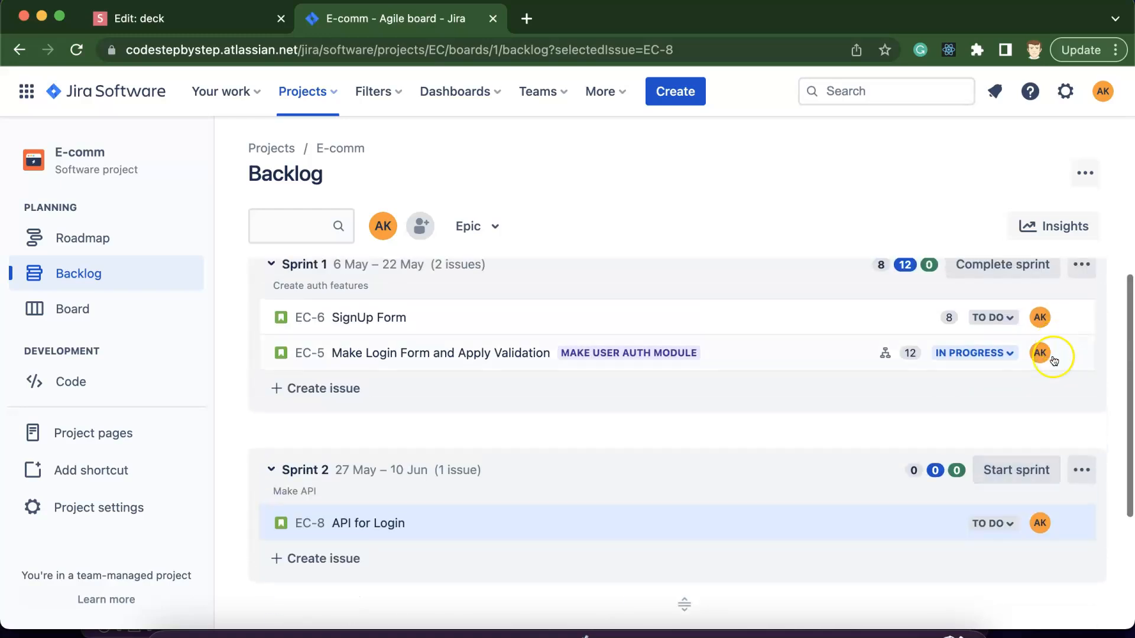
pyautogui.scroll(1, 982, 405)
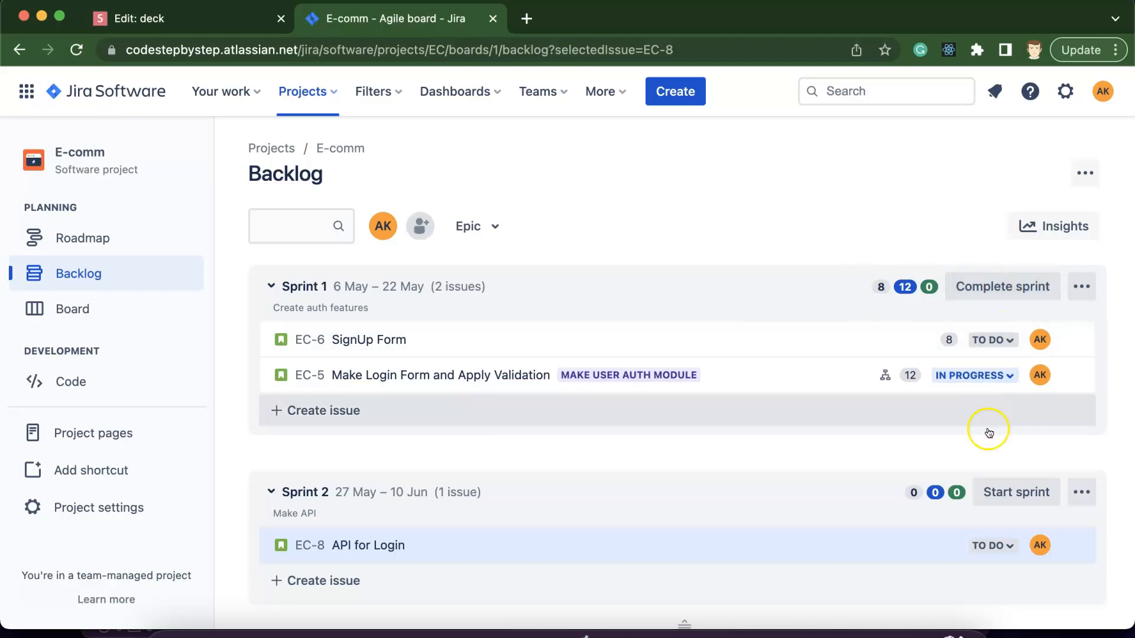
# Start Sprint 2 with its existing settings, return to the backlog, and dismiss the notification
pyautogui.click(1007, 493)
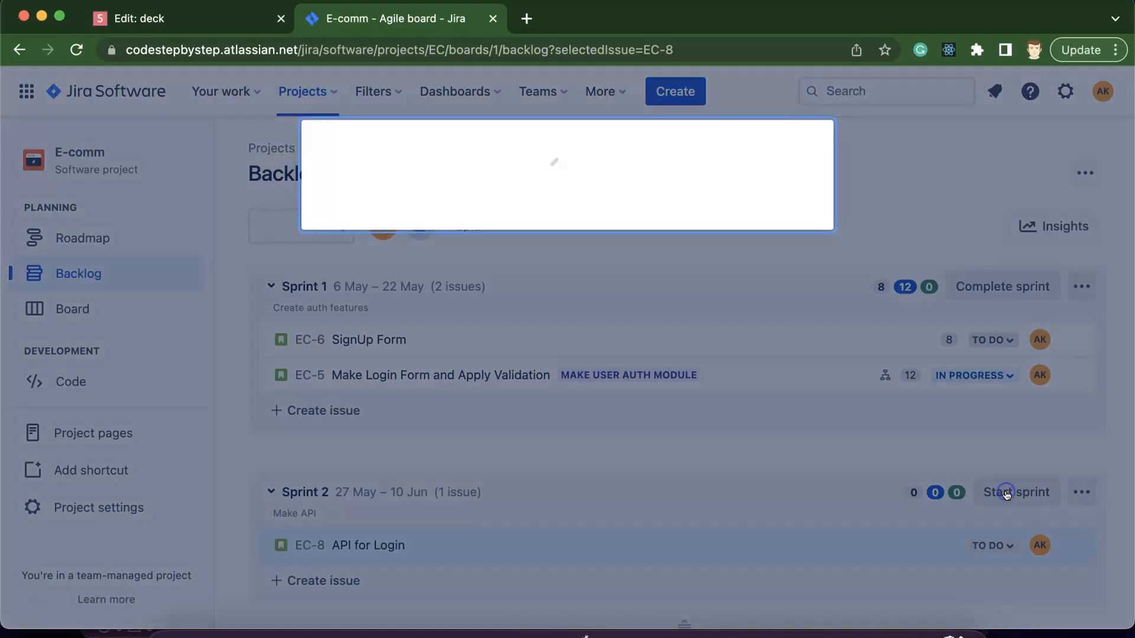
pyautogui.scroll(-2, 691, 437)
pyautogui.click(720, 533)
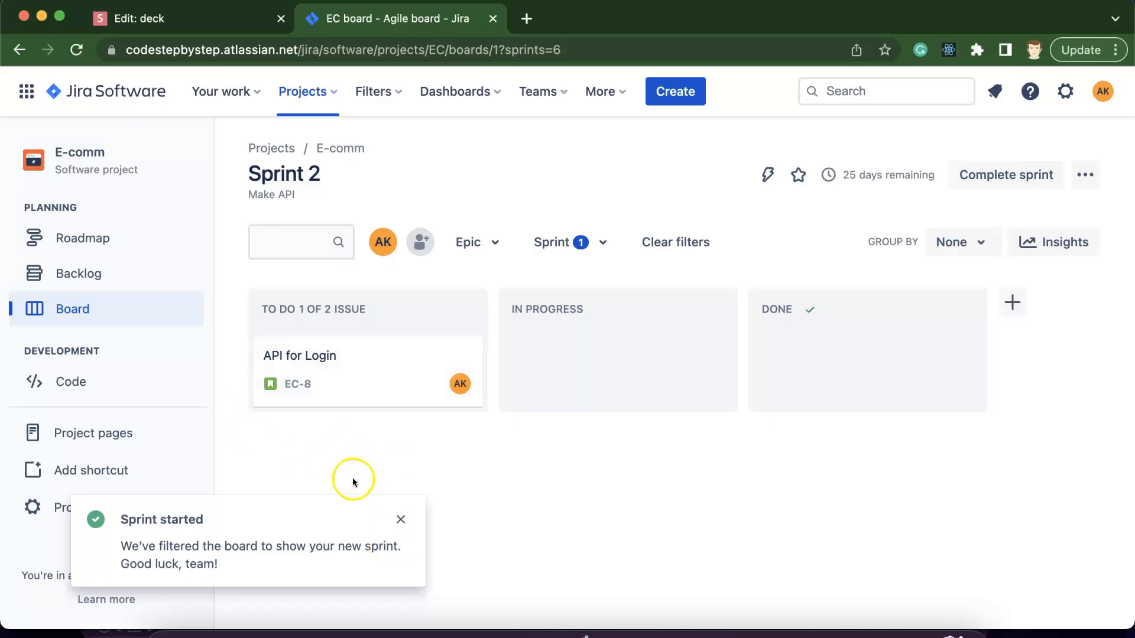
pyautogui.click(89, 272)
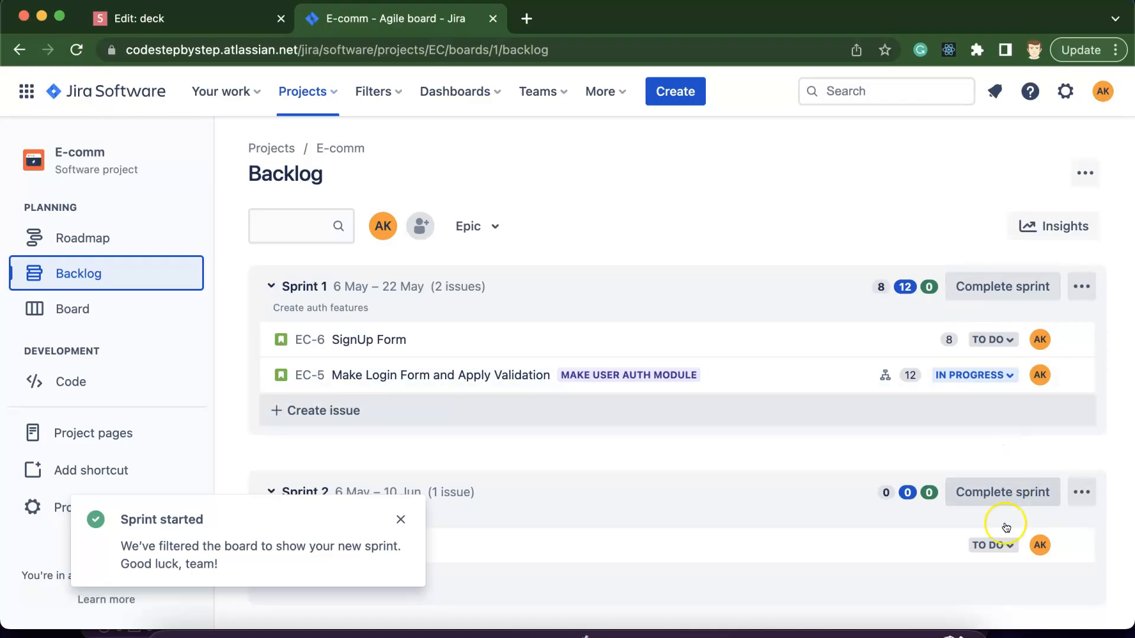
pyautogui.click(400, 520)
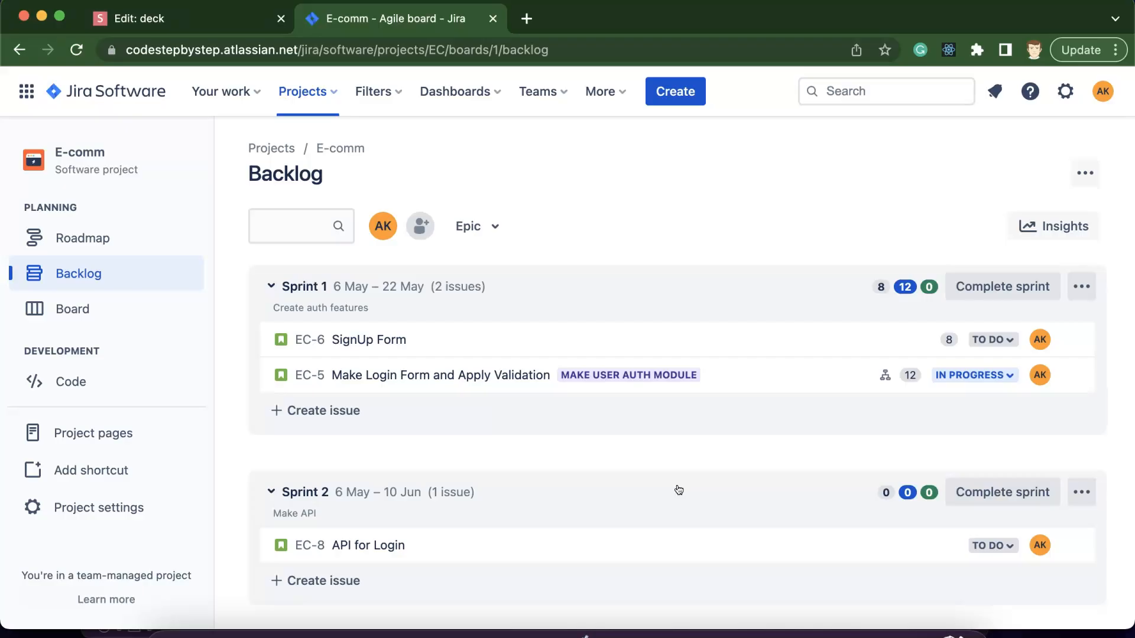
# Set the start date of Sprint 2 to 29/05/2023, save the change, and reload the backlog
pyautogui.click(1081, 492)
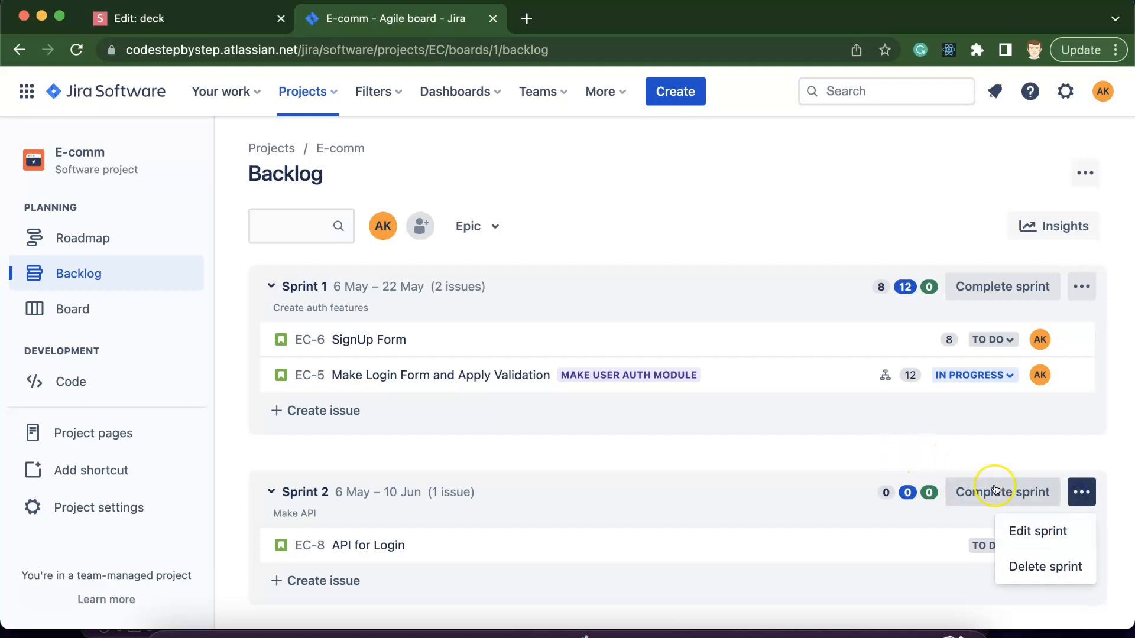
pyautogui.click(910, 447)
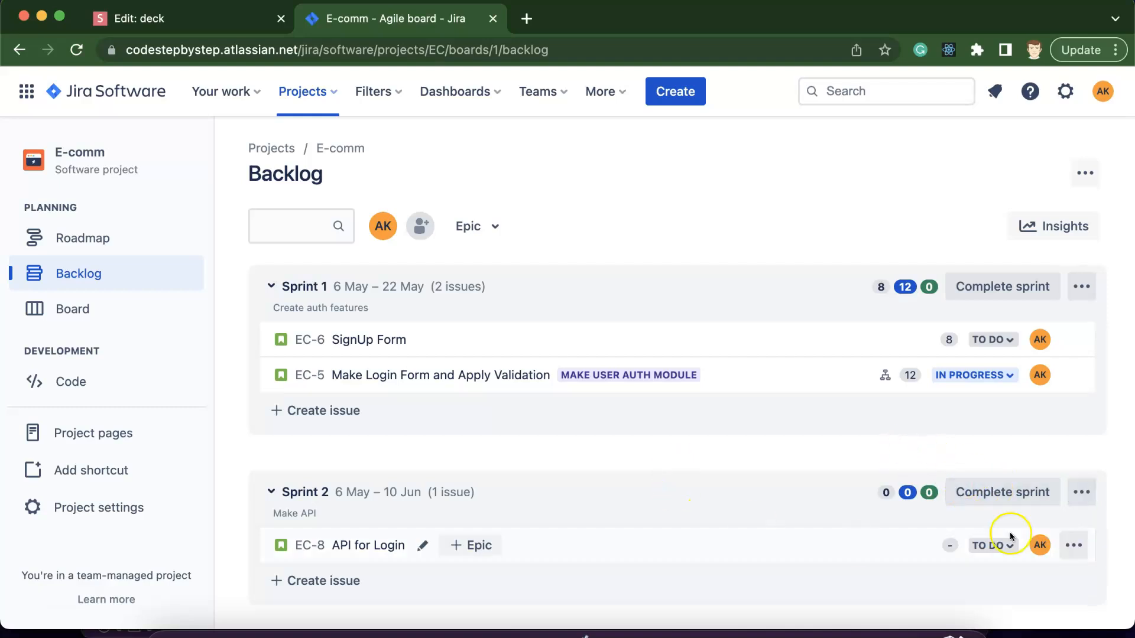
pyautogui.click(1080, 492)
pyautogui.click(1047, 532)
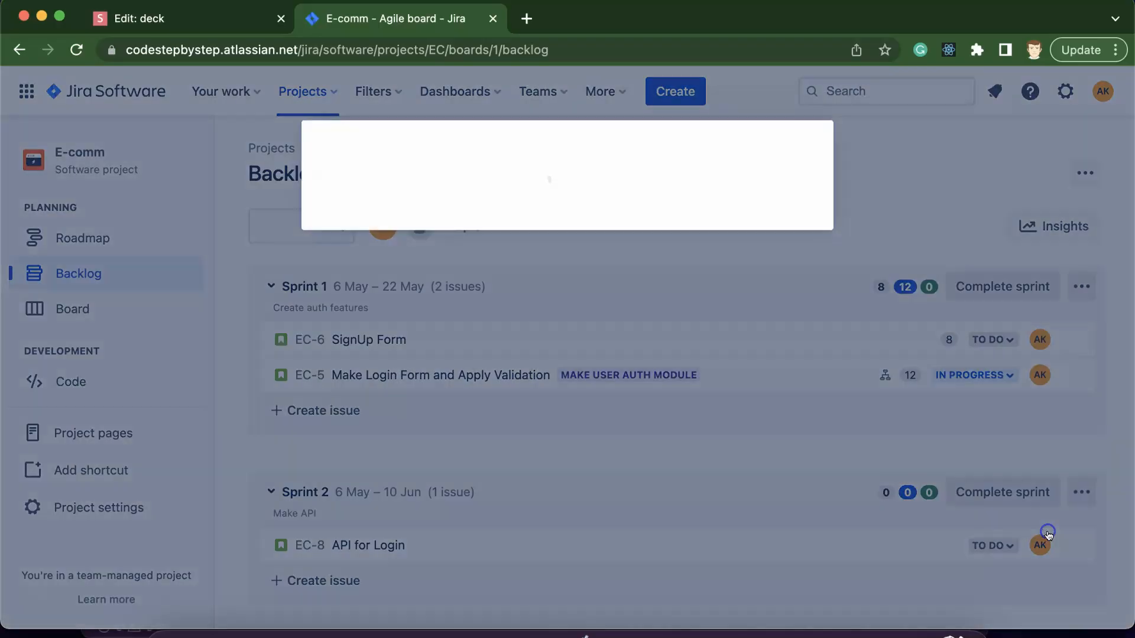
pyautogui.click(389, 289)
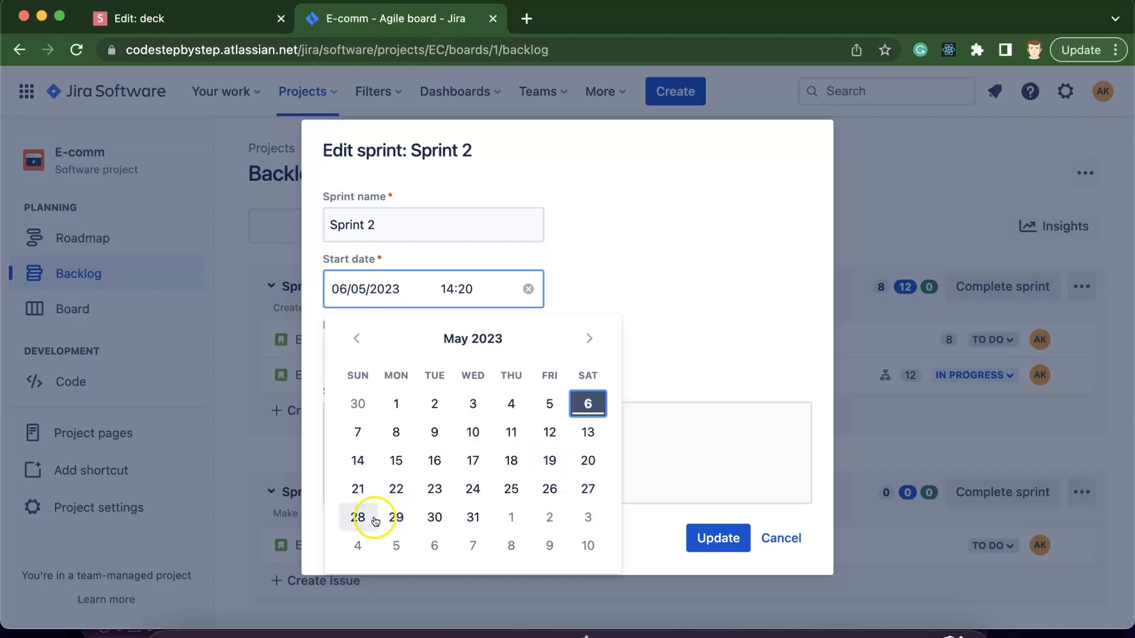
pyautogui.click(394, 517)
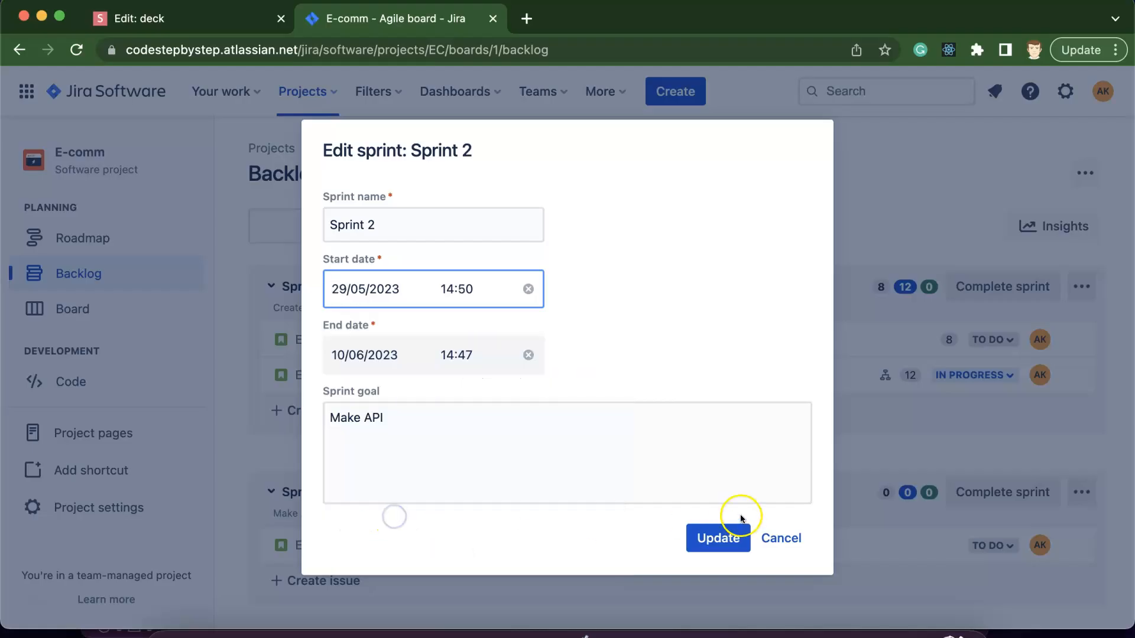
pyautogui.click(727, 538)
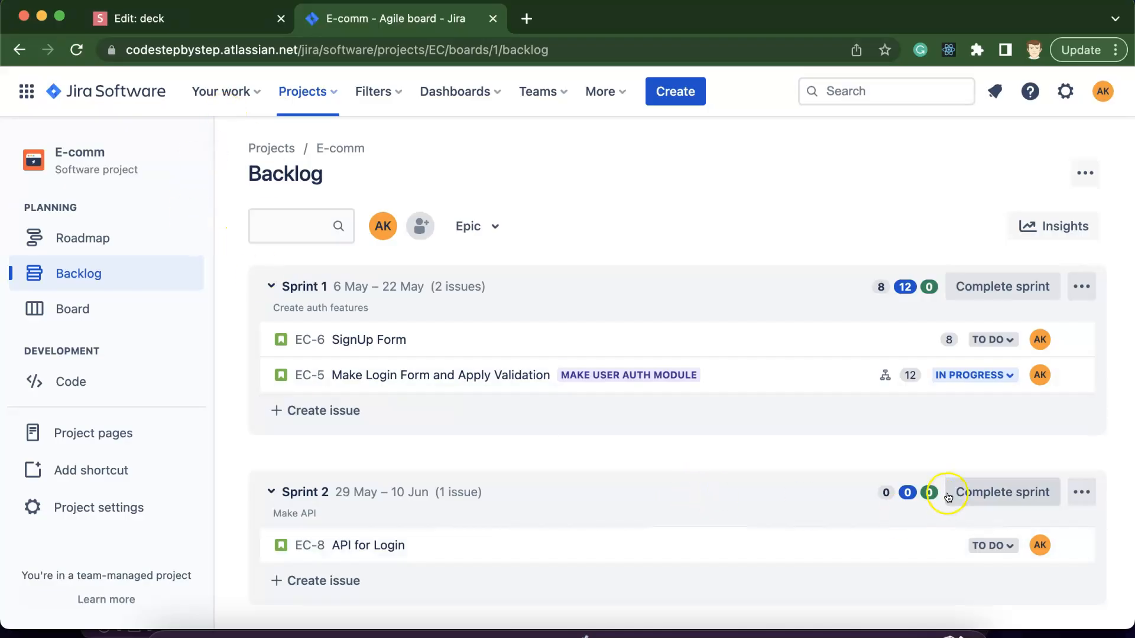
pyautogui.click(76, 49)
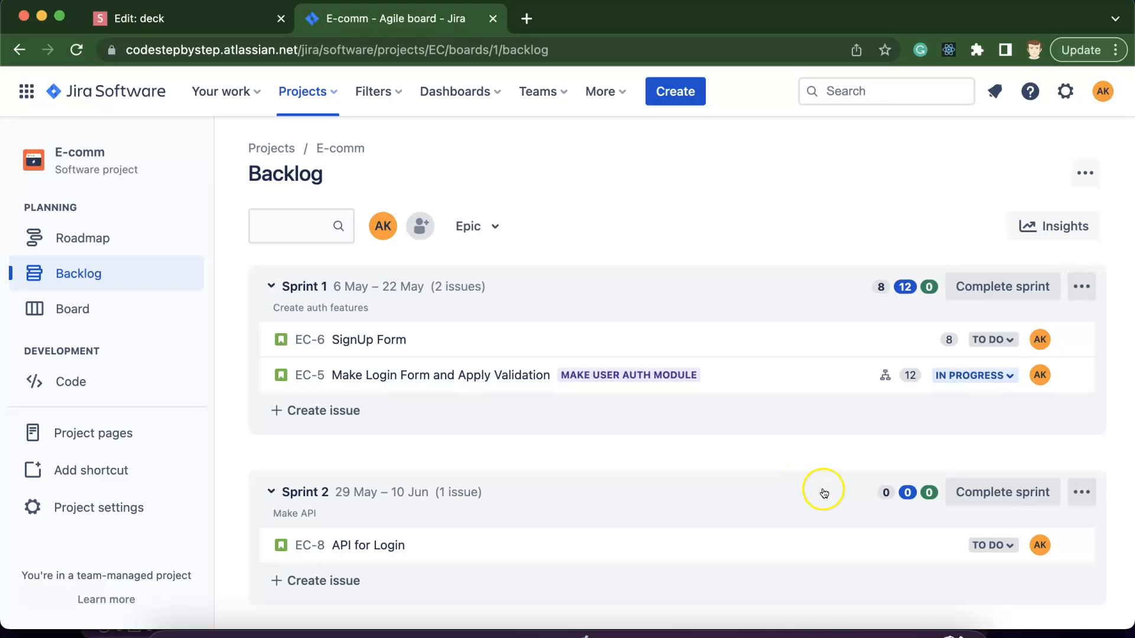
# Delete Sprint 2 from the backlog and confirm the deletion
pyautogui.click(1092, 500)
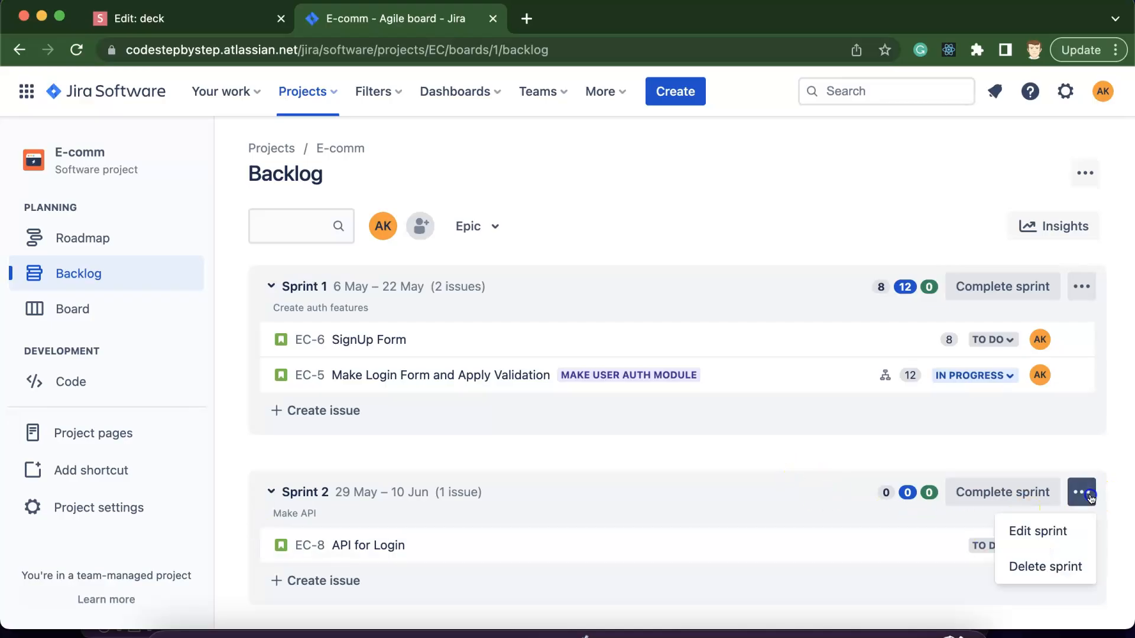
pyautogui.click(1043, 565)
pyautogui.click(625, 245)
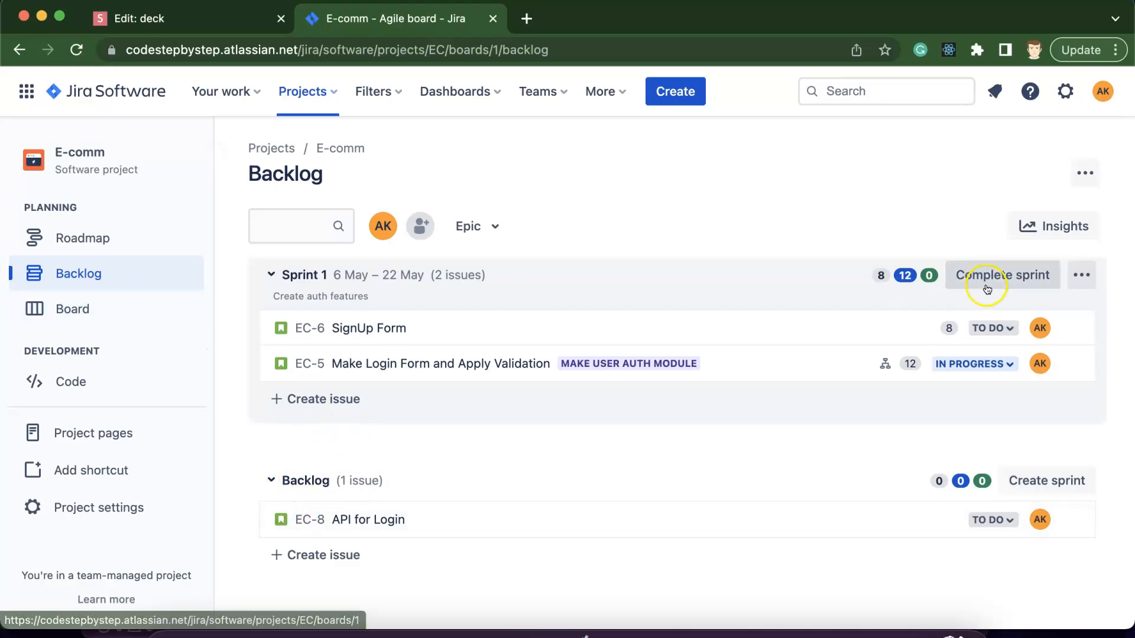
# Set the SignUp Form issue (EC-6) to Done and complete Sprint 1, moving its open issue to a new sprint
pyautogui.click(1002, 277)
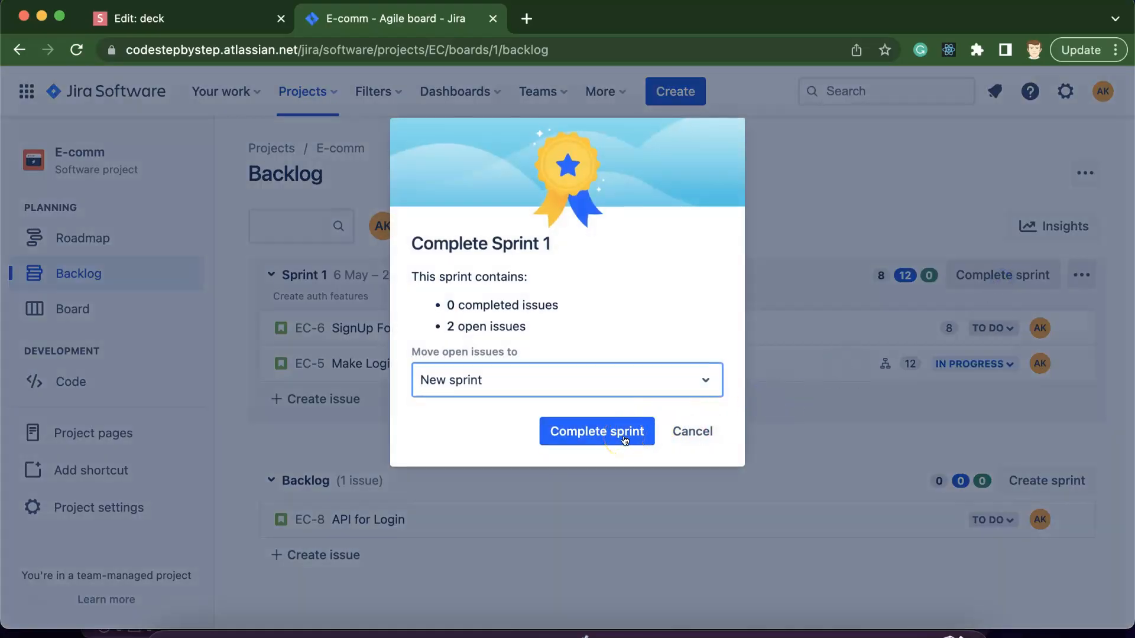
pyautogui.click(693, 435)
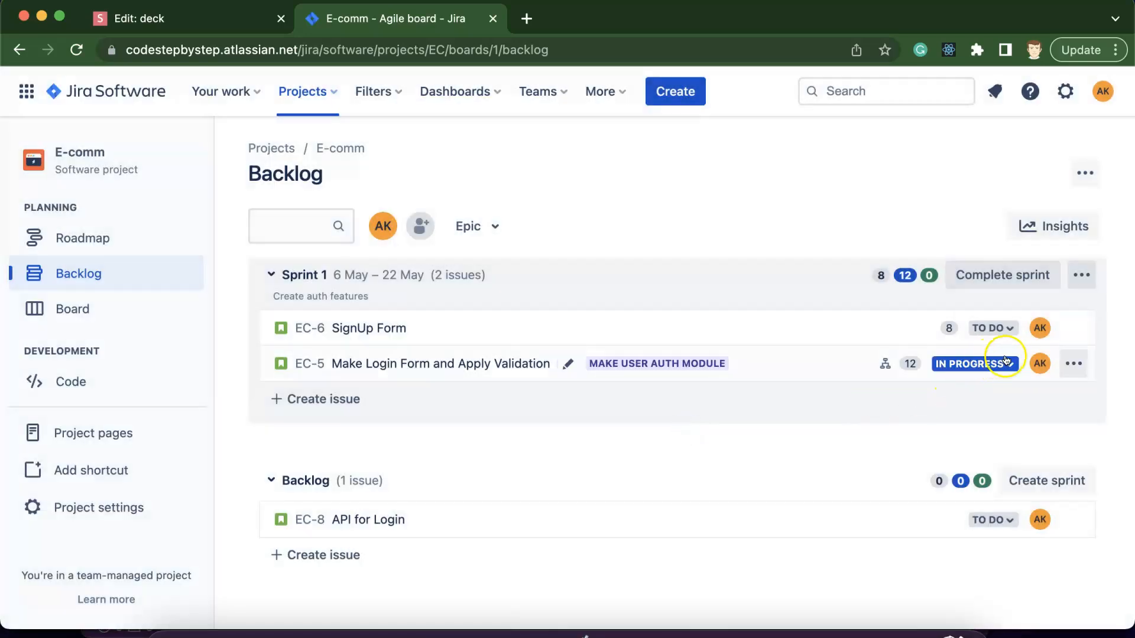
pyautogui.click(1003, 327)
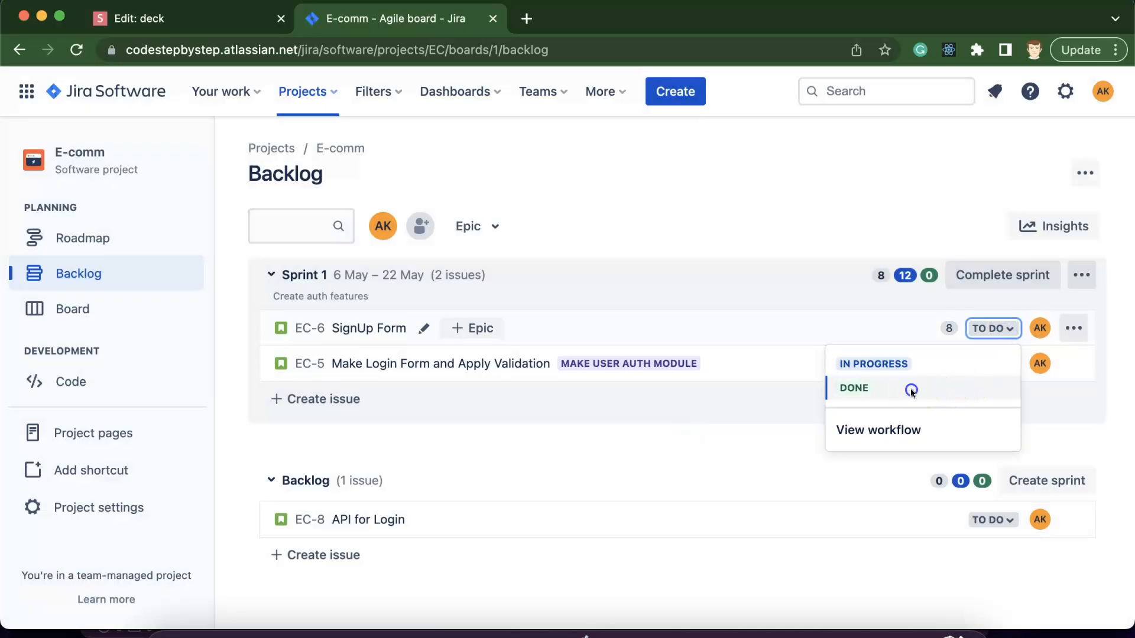
pyautogui.click(911, 390)
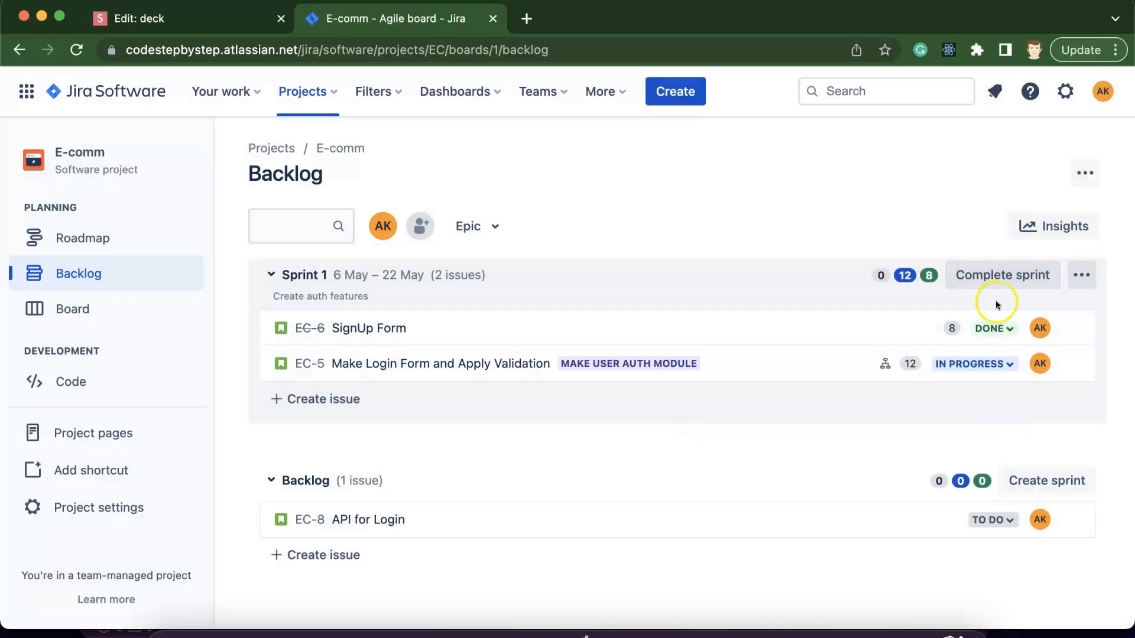
pyautogui.click(989, 280)
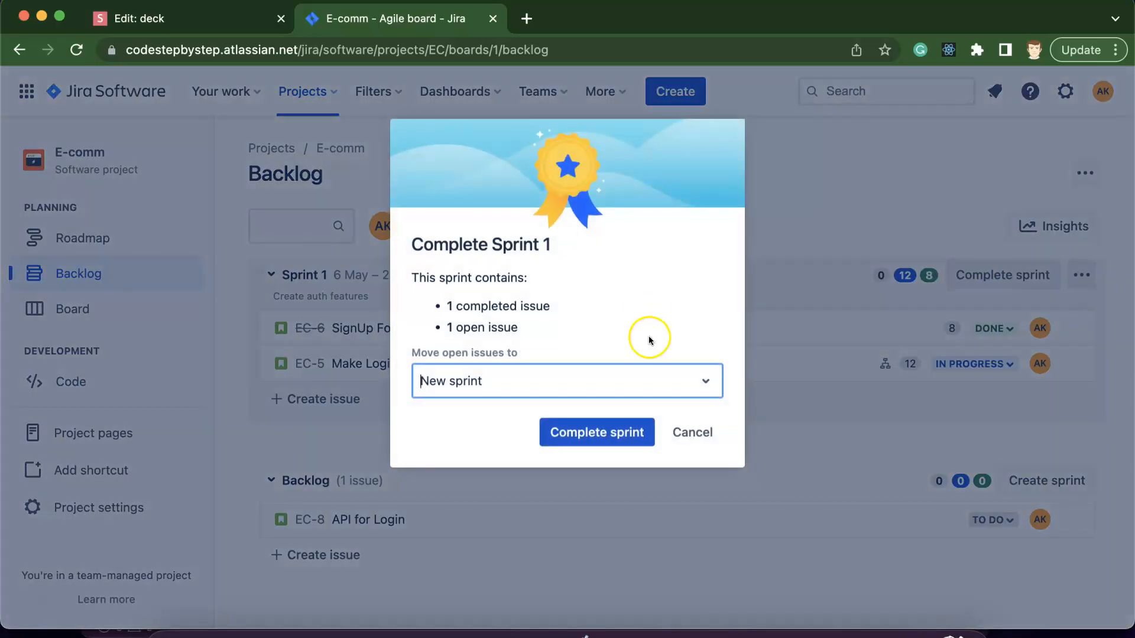
pyautogui.click(603, 436)
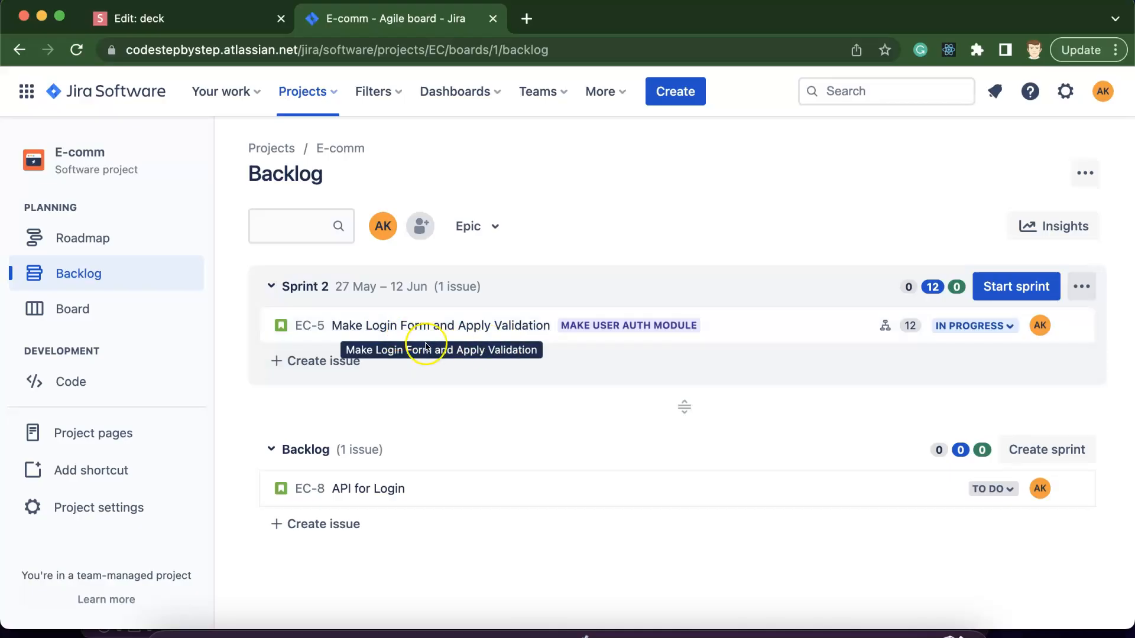
# Check the EC-5 status options and the EC board, and return to the backlog
pyautogui.click(960, 326)
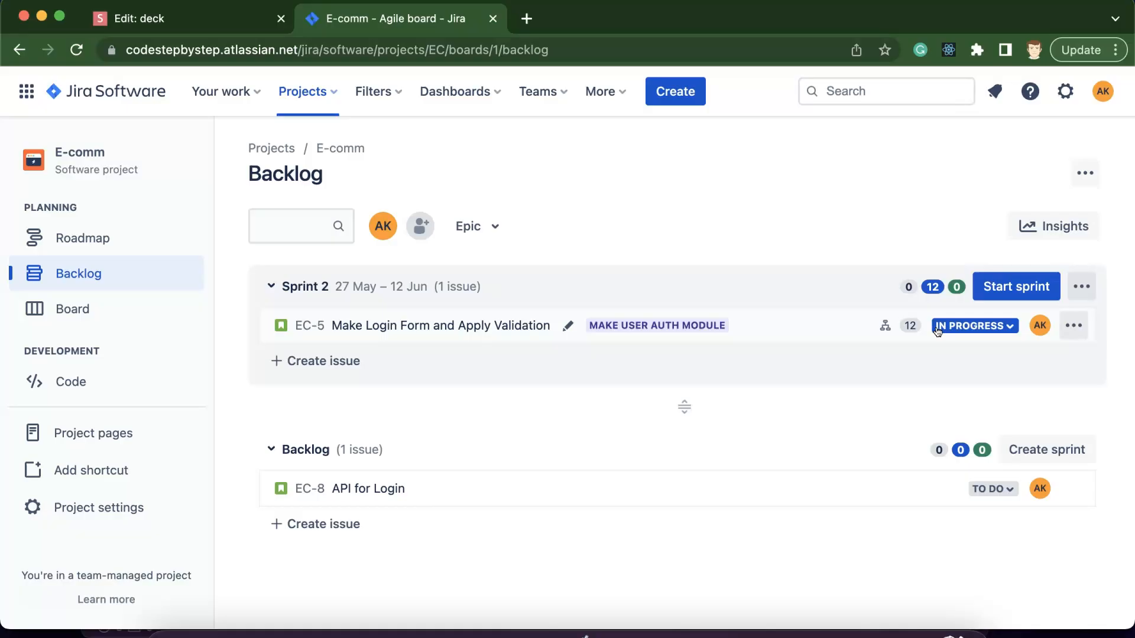
pyautogui.click(660, 418)
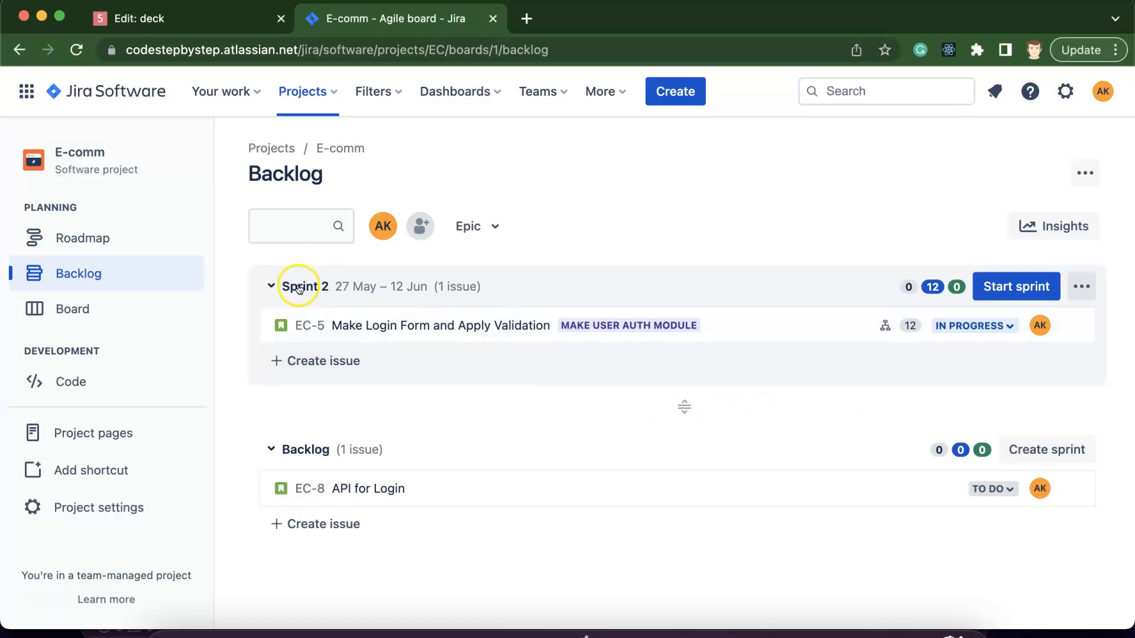
pyautogui.click(64, 310)
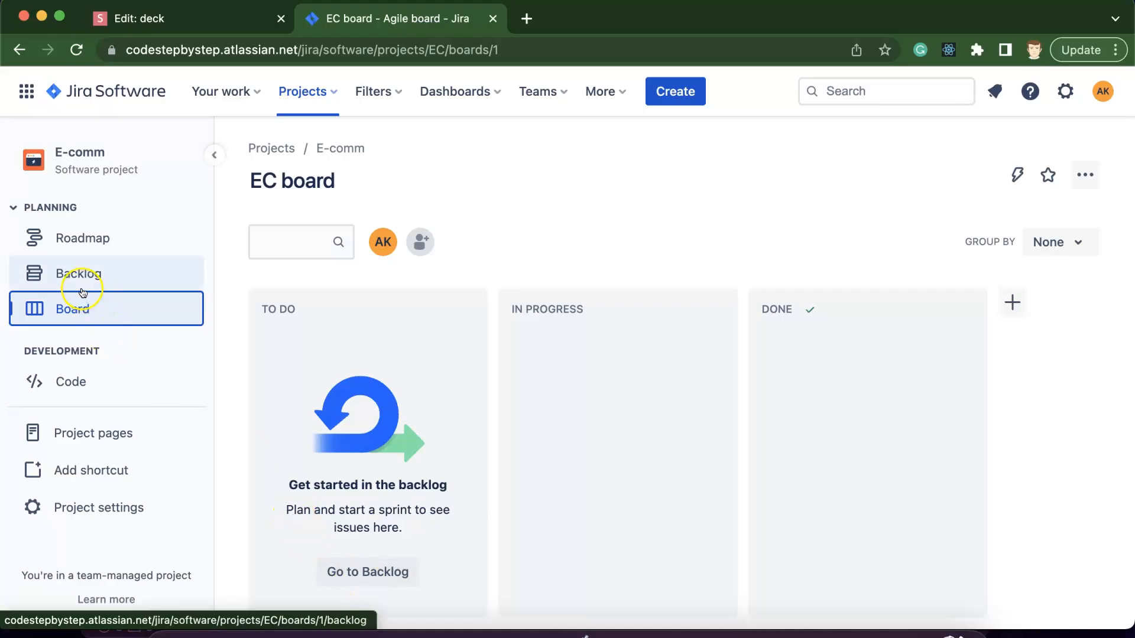
pyautogui.click(82, 291)
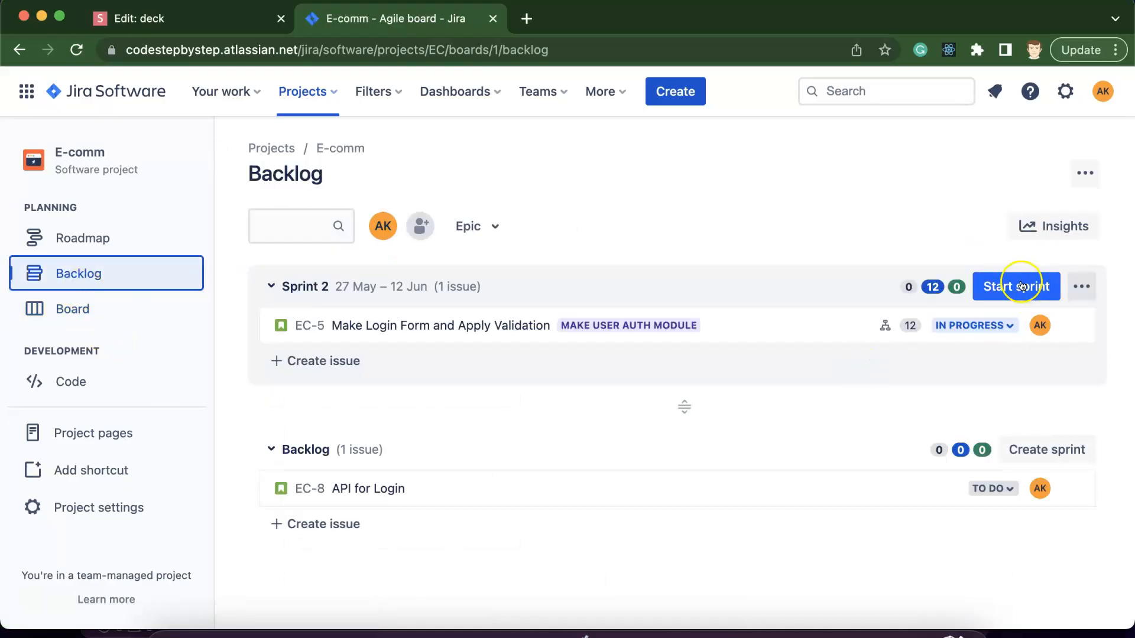
# Start Sprint 2 with the EC-5 login form issue, keeping the prefilled name, custom duration and dates
pyautogui.click(984, 286)
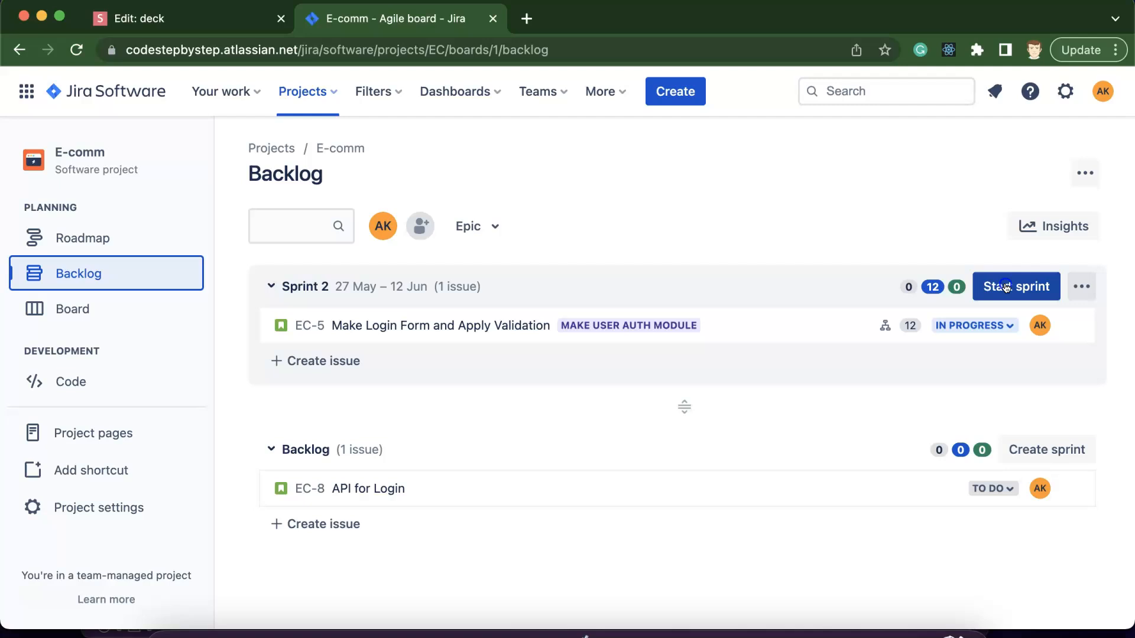
pyautogui.scroll(-3, 740, 446)
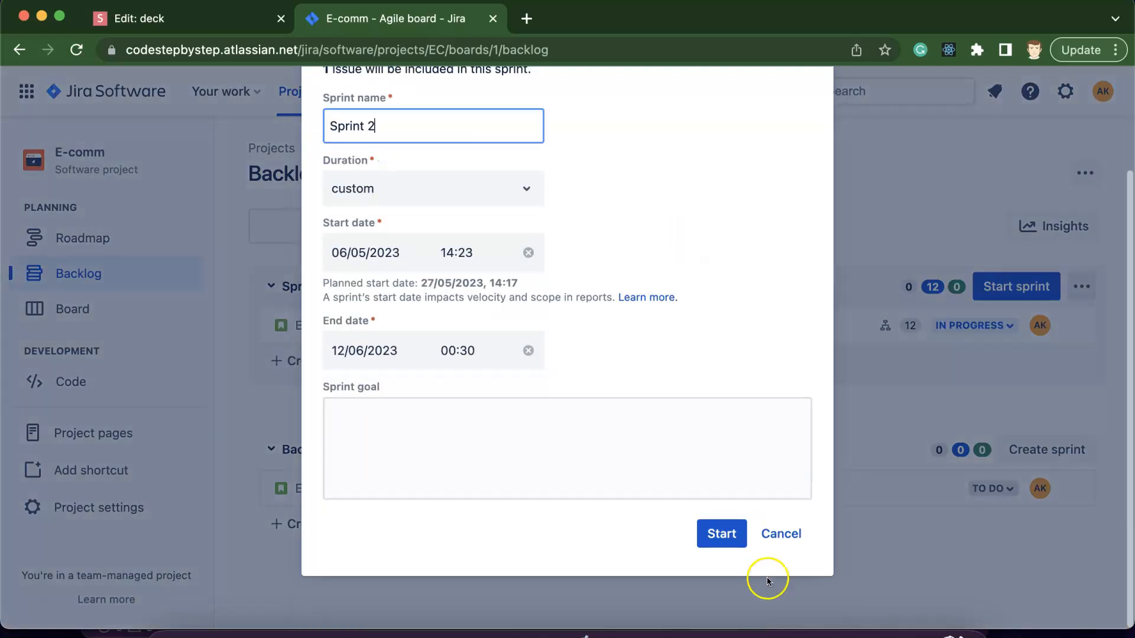
pyautogui.click(717, 534)
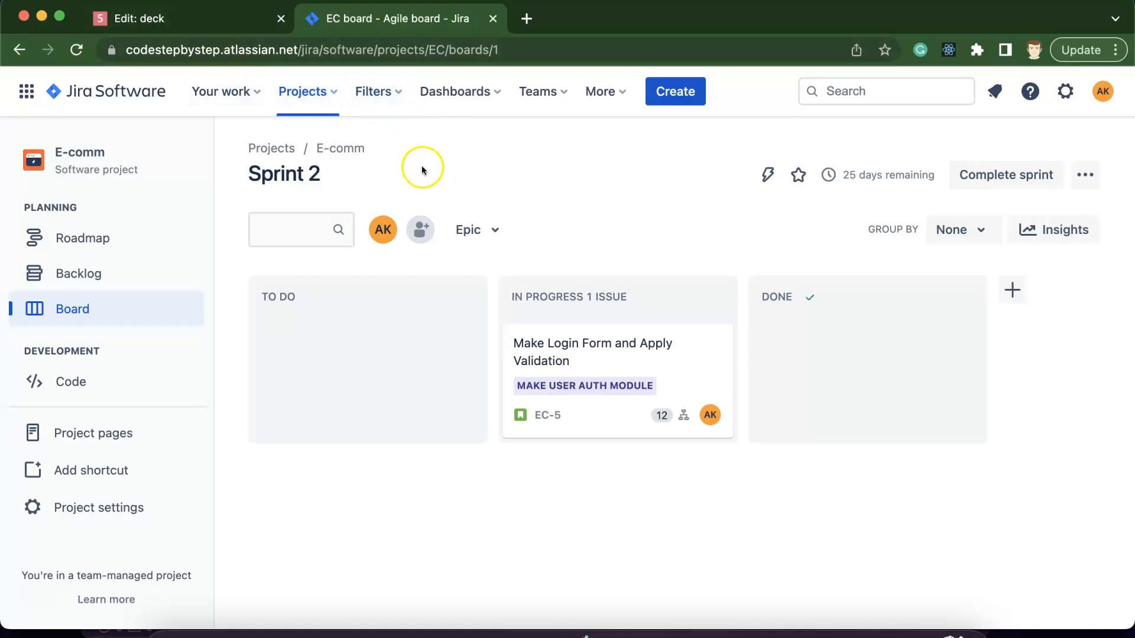
# Open the advanced issue search, review the issues across all projects, and switch the search to JQL
pyautogui.click(374, 81)
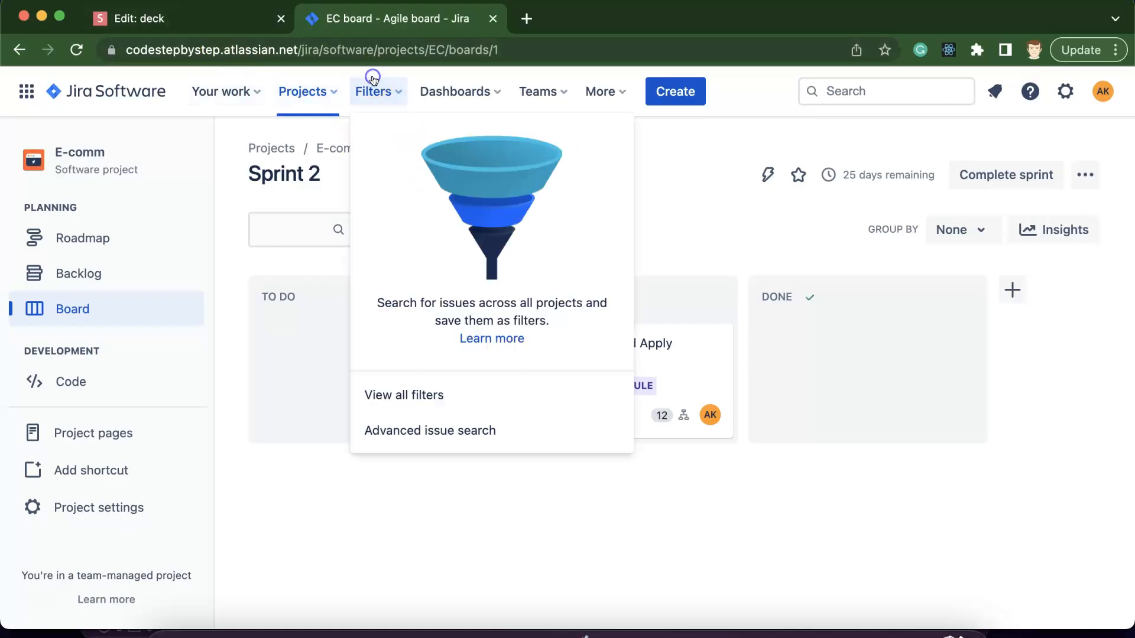
pyautogui.click(392, 431)
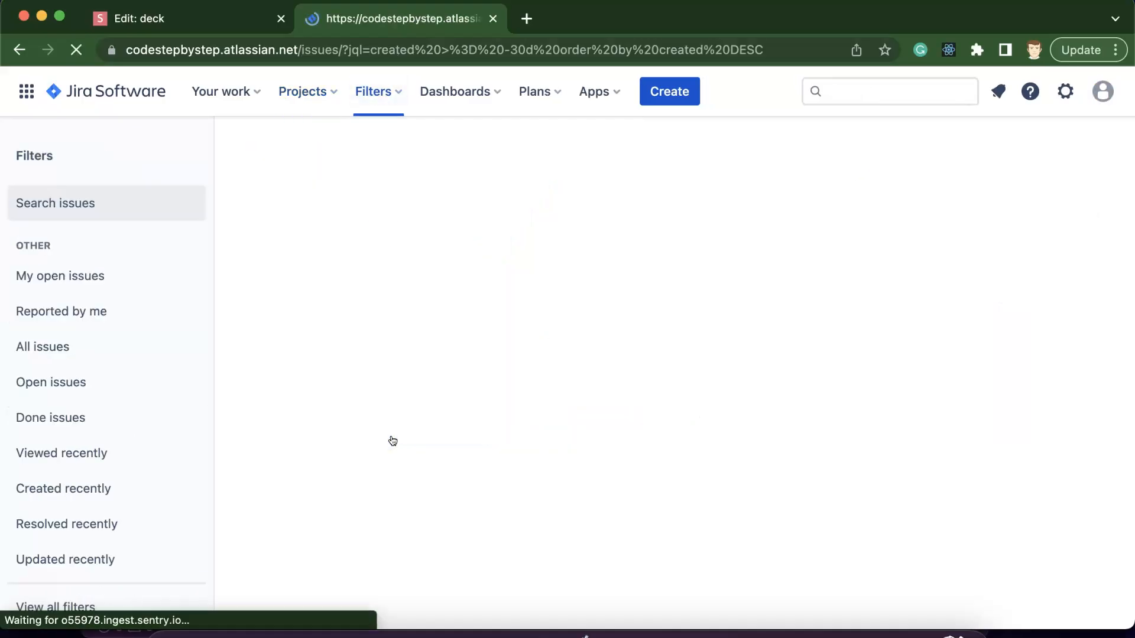
pyautogui.scroll(-3, 367, 501)
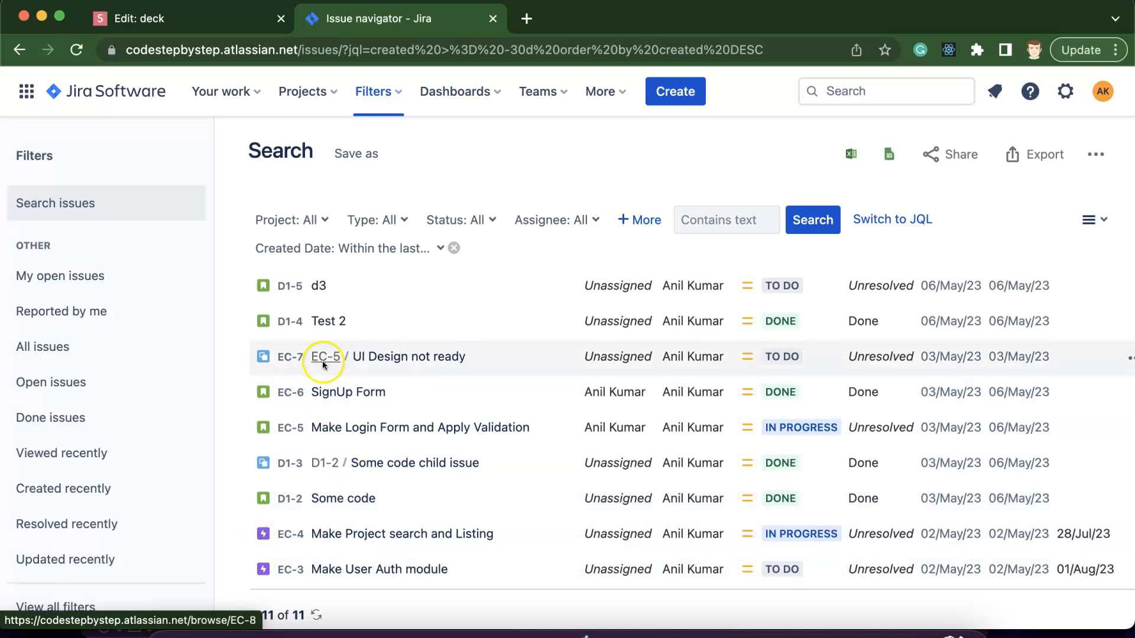
pyautogui.scroll(3, 325, 359)
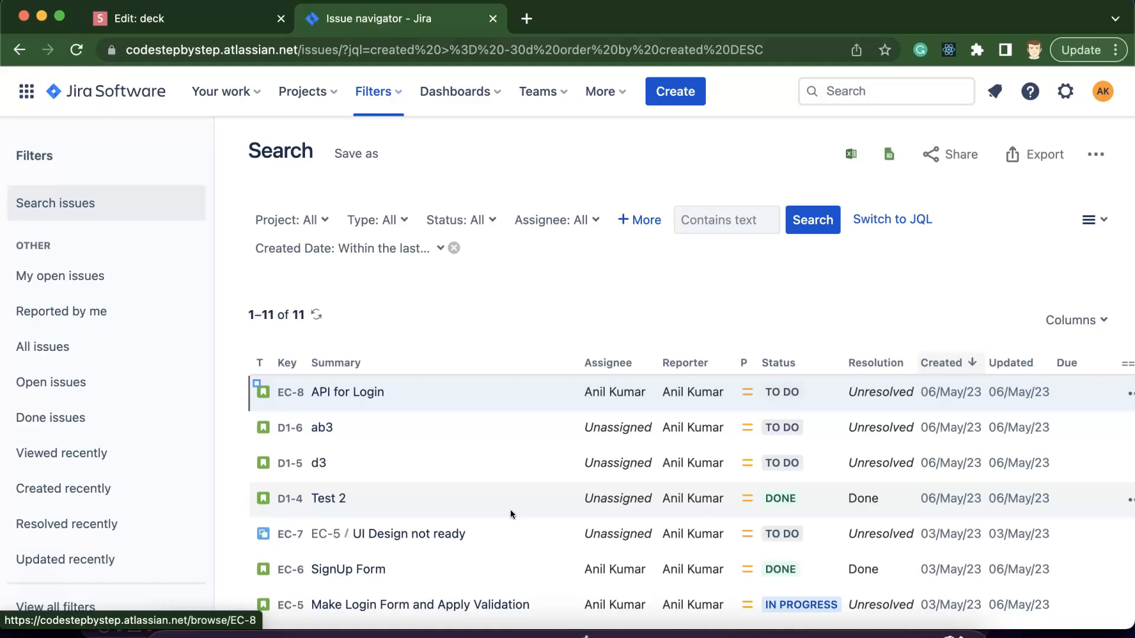
pyautogui.click(904, 224)
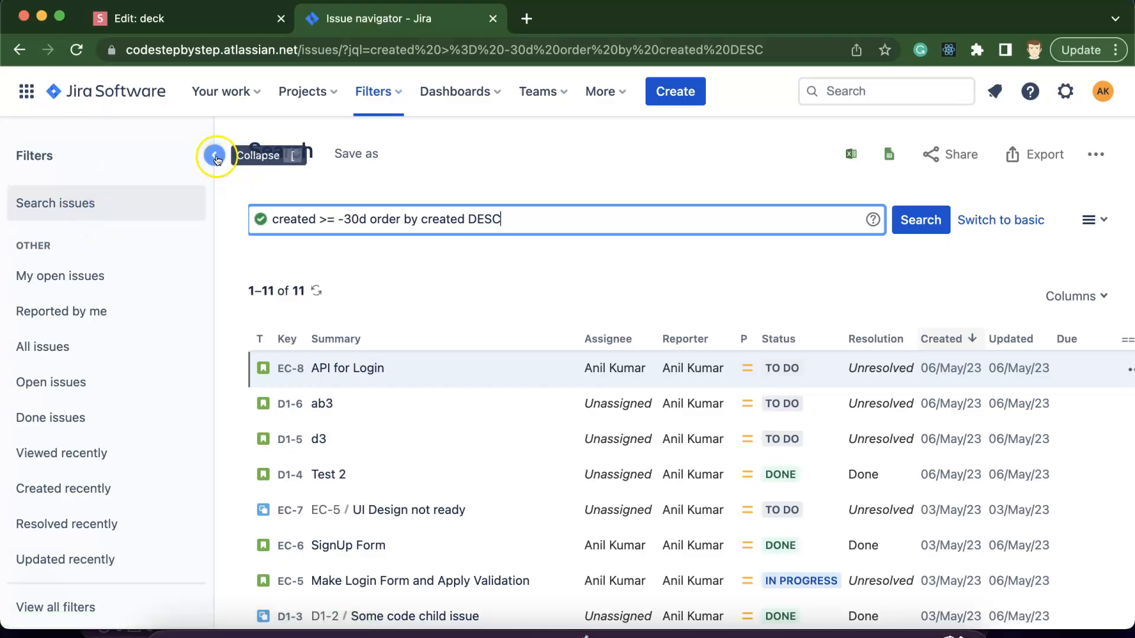
# Switch to the Slides deck in the browser and advance to the slide after Create Sprint and BackLogs
pyautogui.click(217, 24)
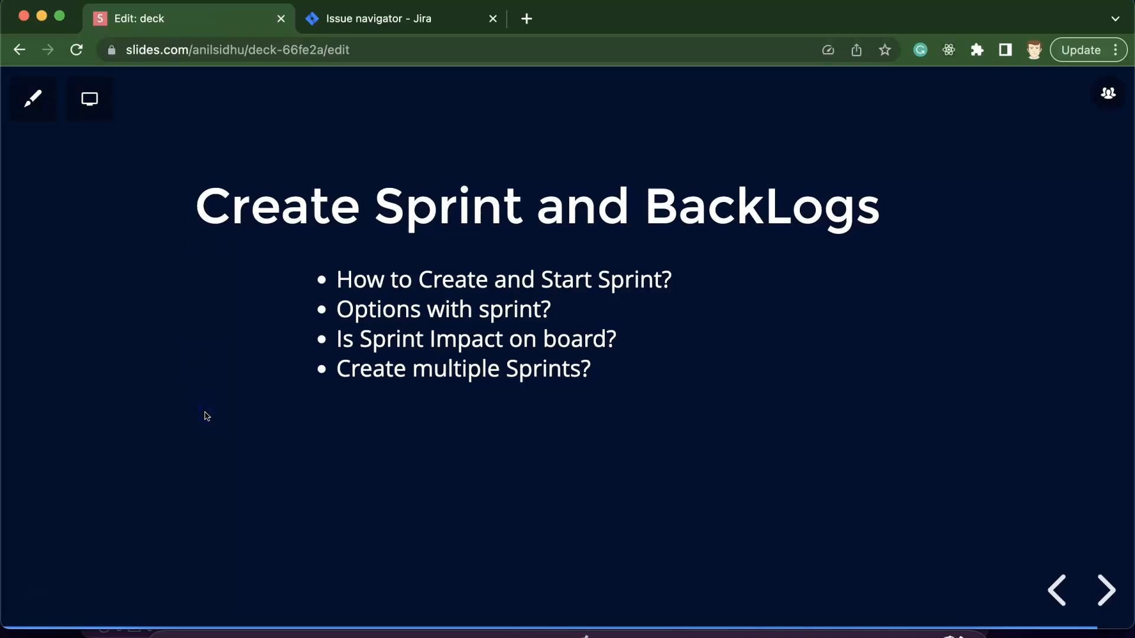
pyautogui.press('Right')
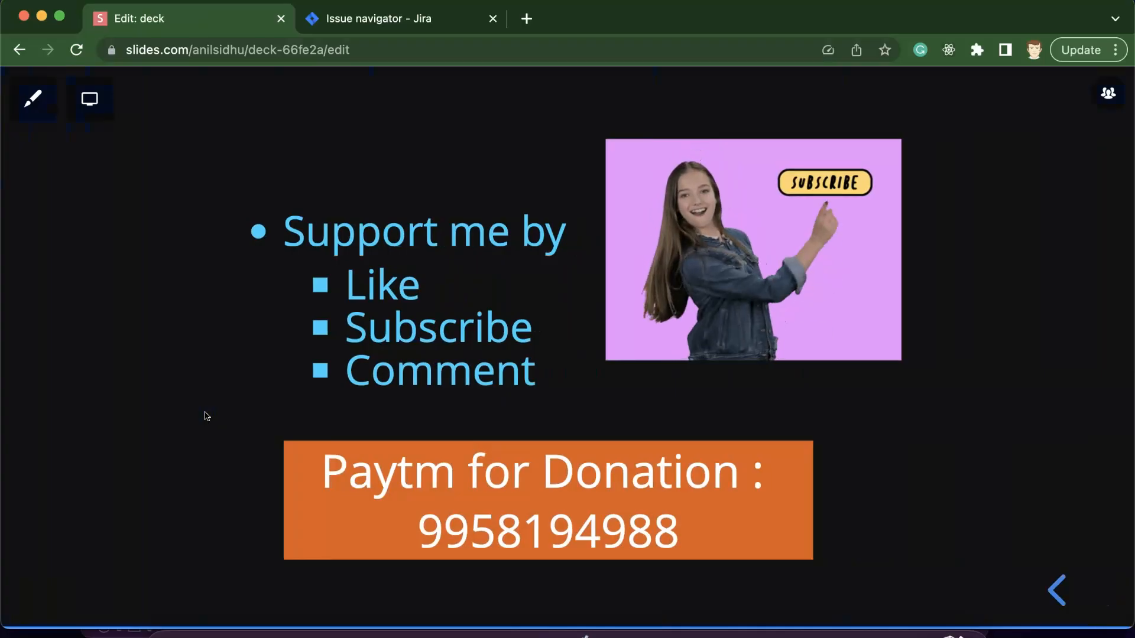